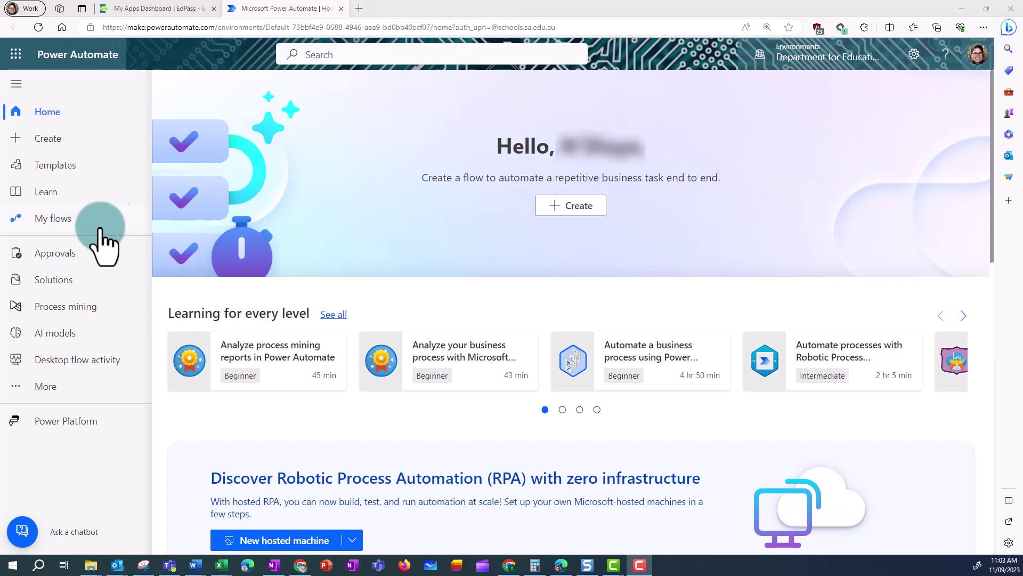
- Go to the Create page to start a new flow
{"action": "left_click", "coordinate": [39, 139]}
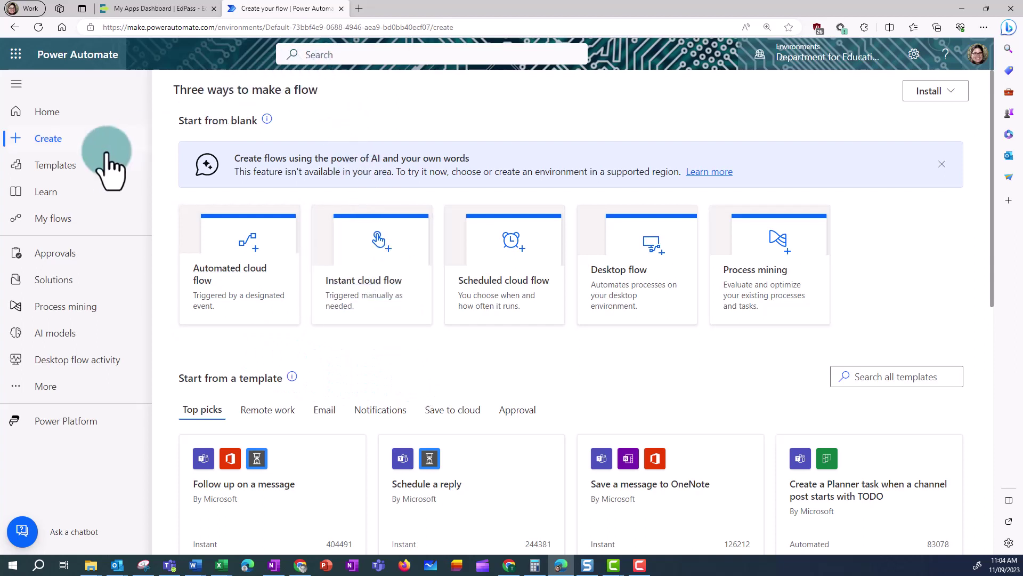
- Search the template gallery for Outlook templates and scroll through the results
{"action": "left_click", "coordinate": [63, 166]}
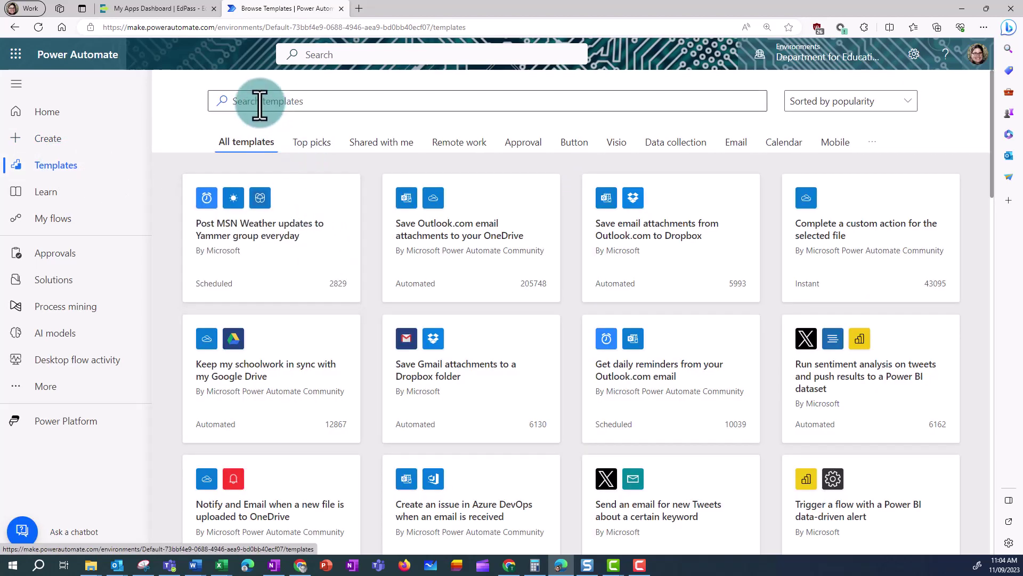
{"action": "left_click", "coordinate": [257, 104]}
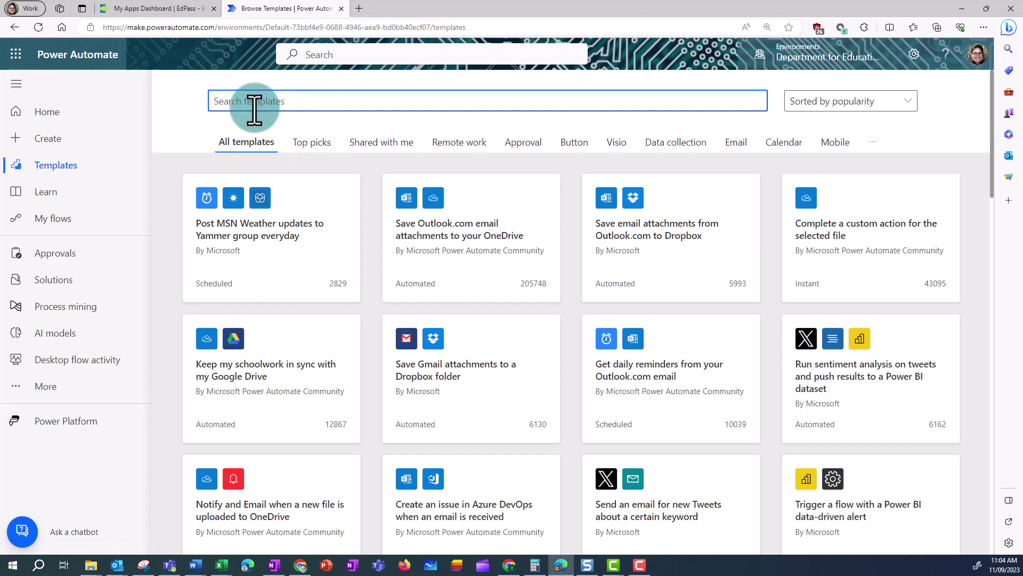
{"action": "type", "text": "outlook"}
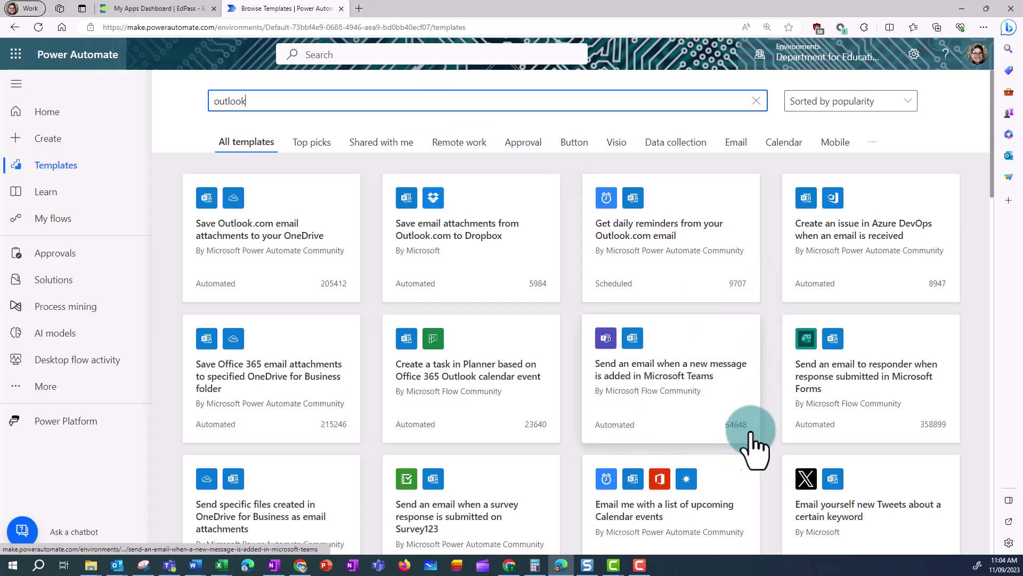
{"action": "scroll", "coordinate": [751, 445], "scroll_direction": "down", "scroll_amount": 7}
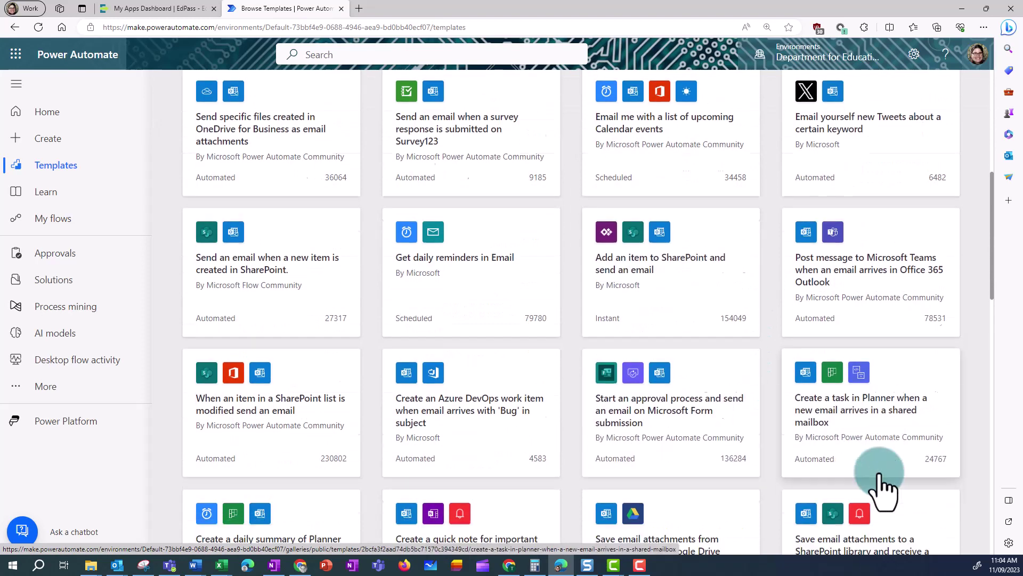
{"action": "scroll", "coordinate": [880, 473], "scroll_direction": "down", "scroll_amount": 2}
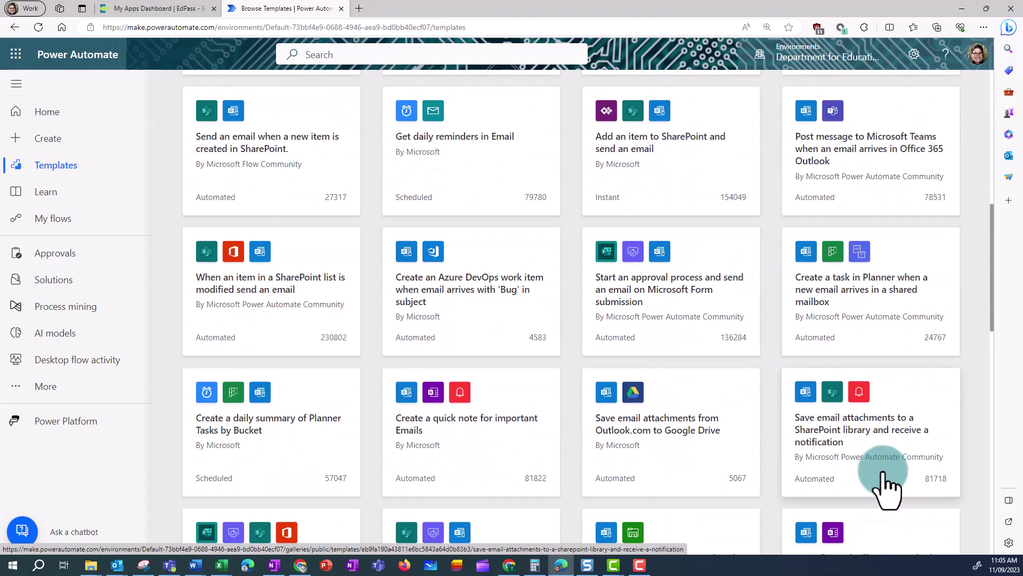
{"action": "scroll", "coordinate": [886, 487], "scroll_direction": "down", "scroll_amount": 1}
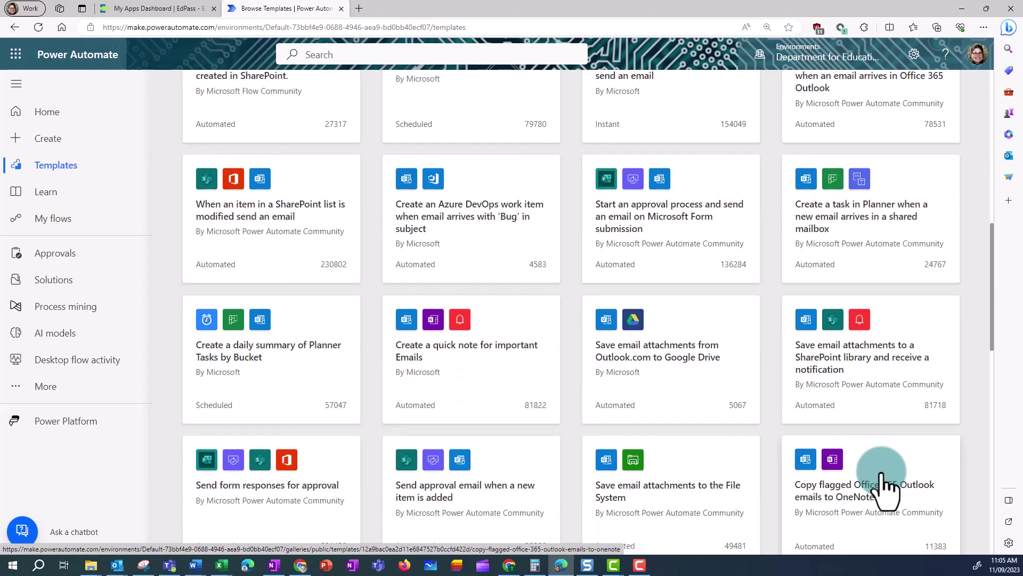
{"action": "scroll", "coordinate": [881, 490], "scroll_direction": "down", "scroll_amount": 3}
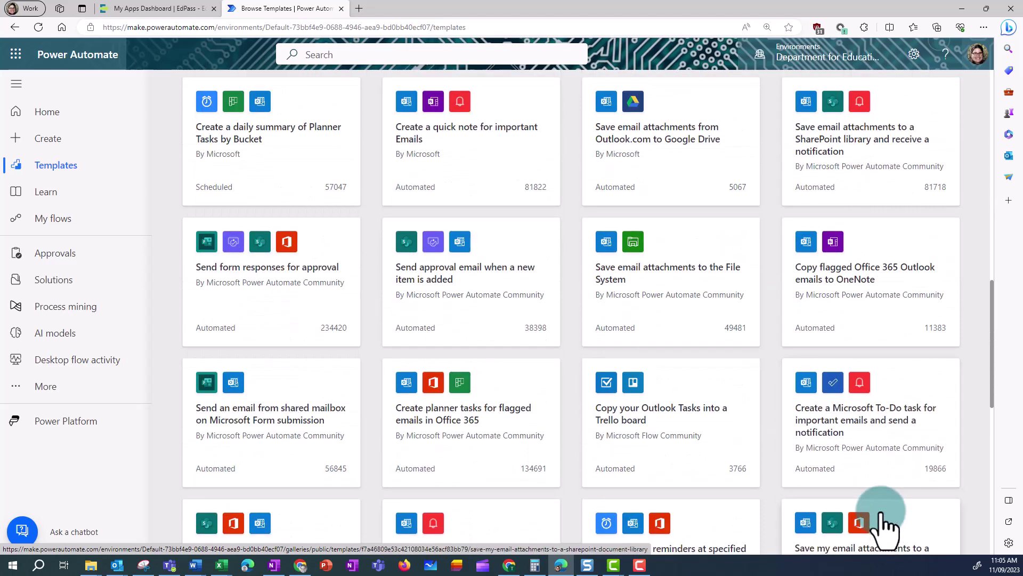
- Open the 'Create planner tasks for flagged emails in Office 365' template, verify the Outlook account, and continue
{"action": "left_click", "coordinate": [453, 421]}
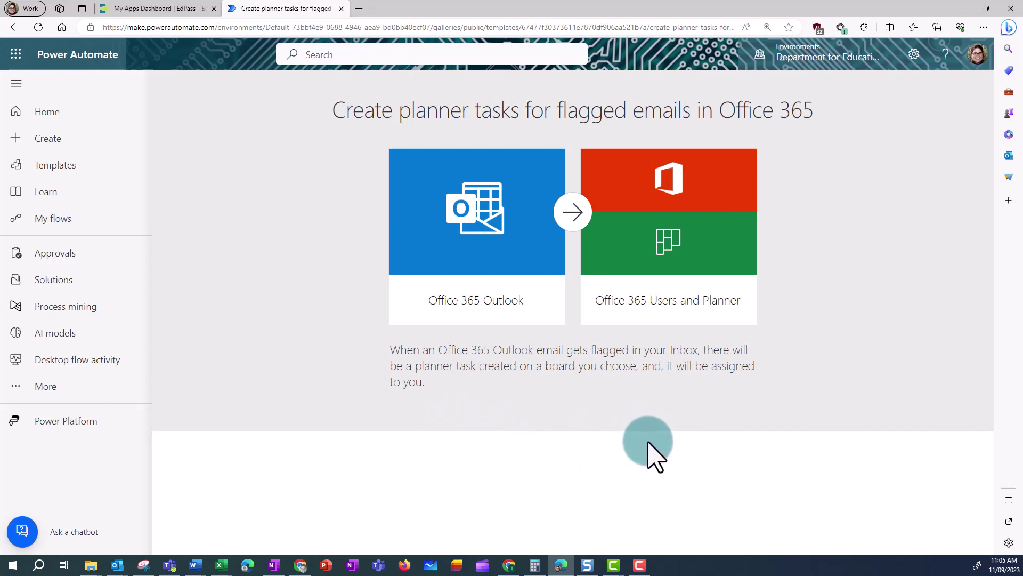
{"action": "scroll", "coordinate": [834, 452], "scroll_direction": "down", "scroll_amount": 1}
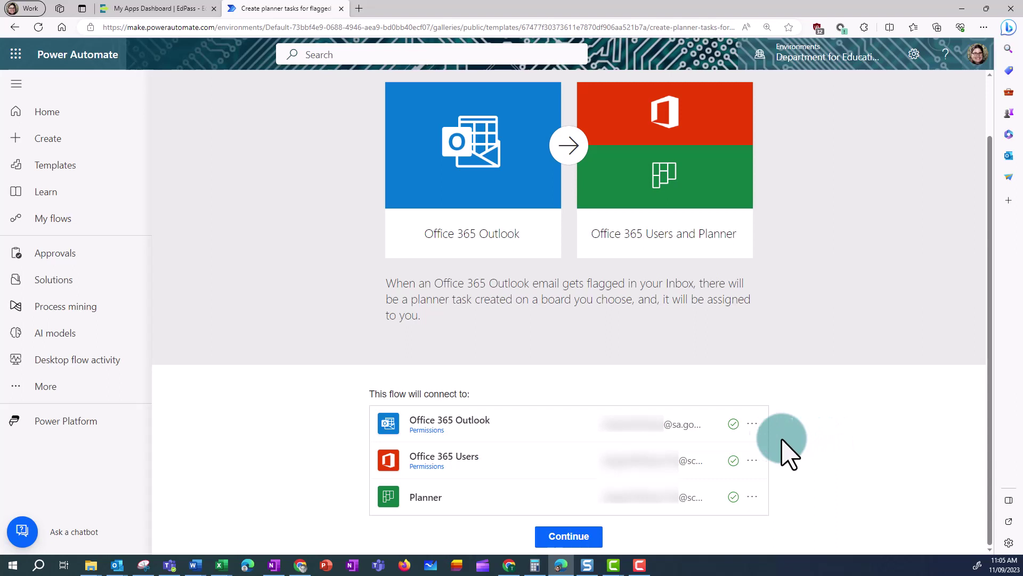
{"action": "left_click", "coordinate": [752, 423]}
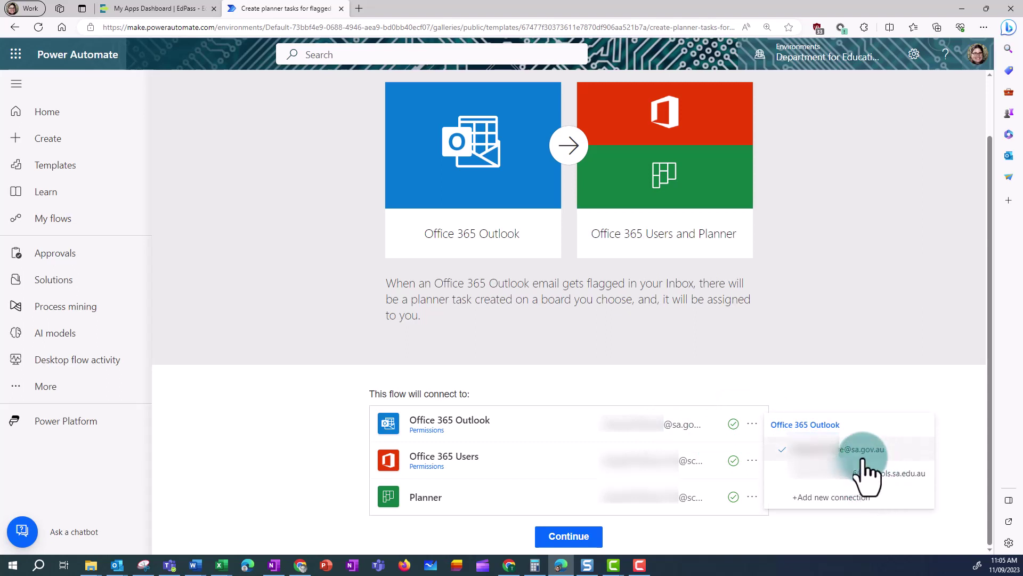
{"action": "left_click", "coordinate": [882, 378]}
{"action": "left_click", "coordinate": [567, 537]}
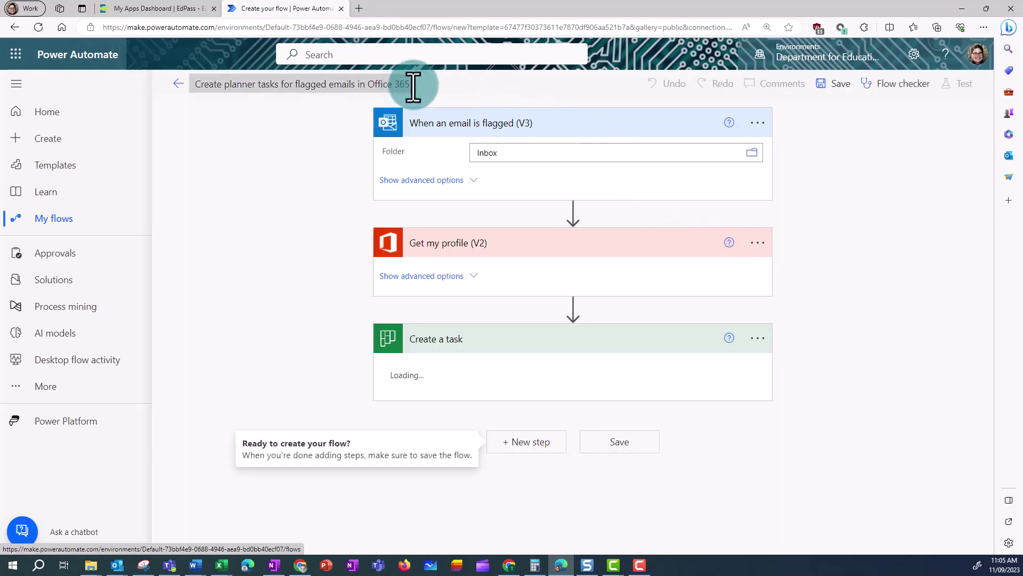
- Append '- personal' to the end of the flow's name
{"action": "left_click", "coordinate": [414, 85]}
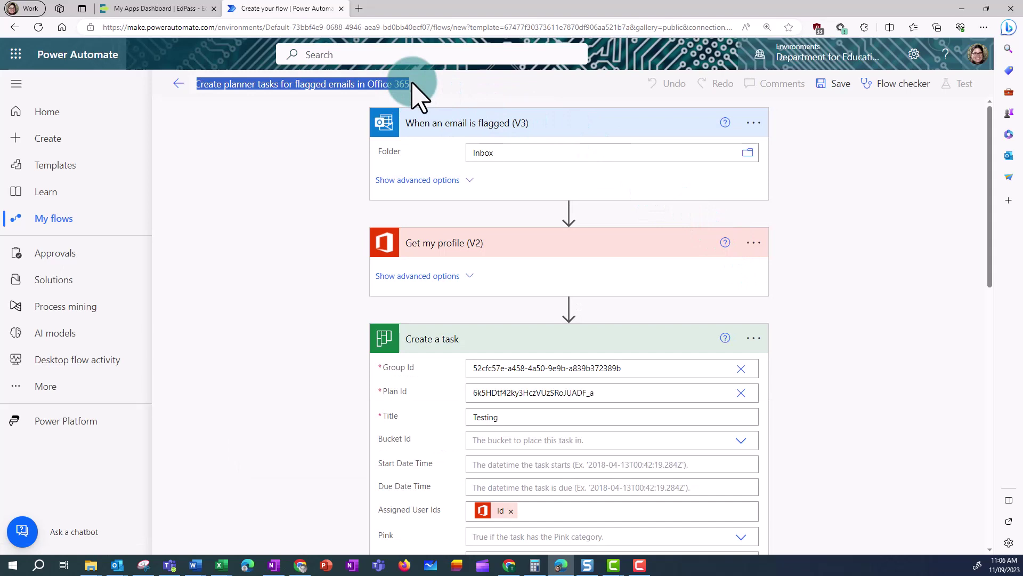
{"action": "left_click", "coordinate": [412, 84]}
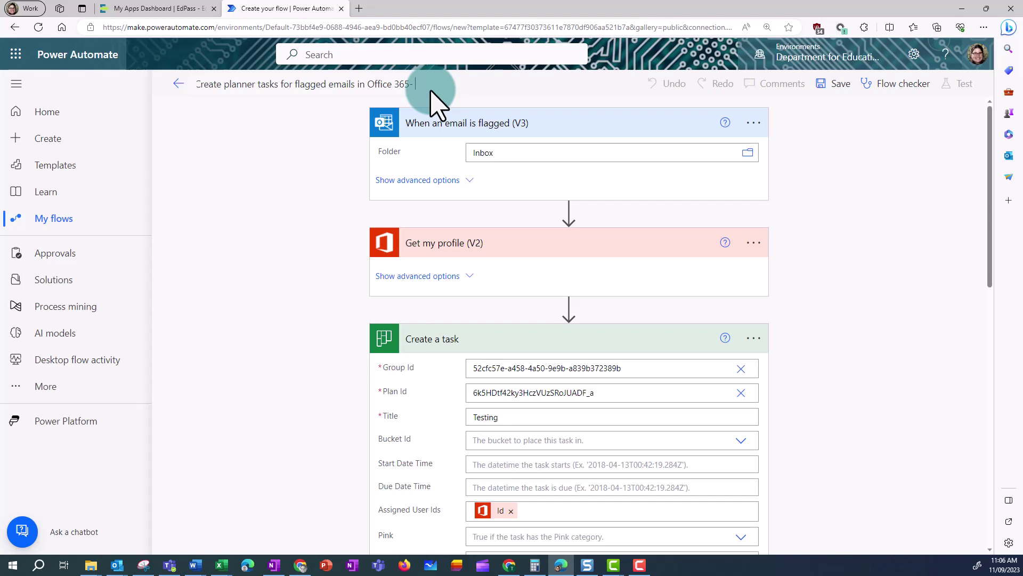
{"action": "type", "text": "- pe"}
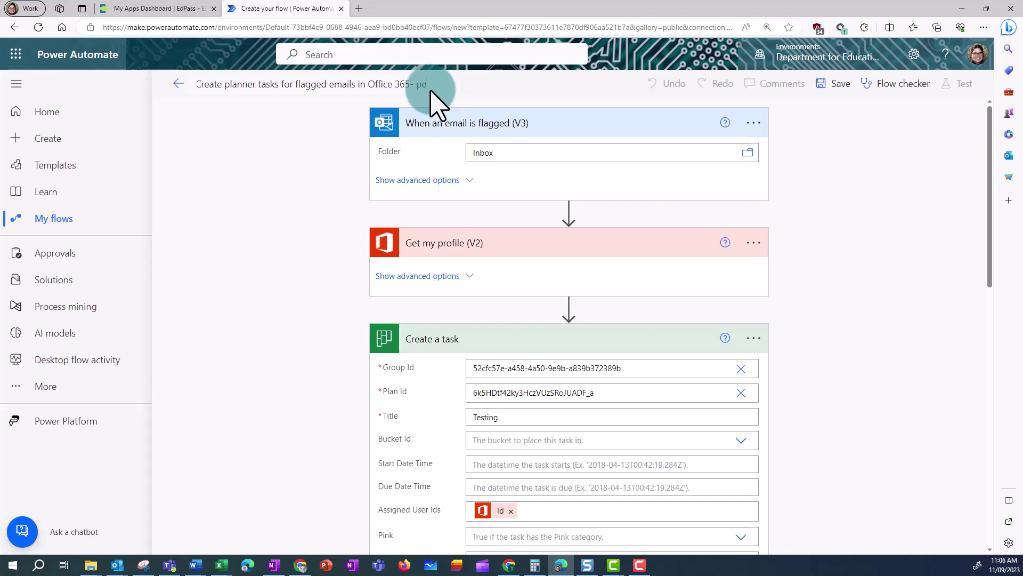
{"action": "type", "text": "rsonal"}
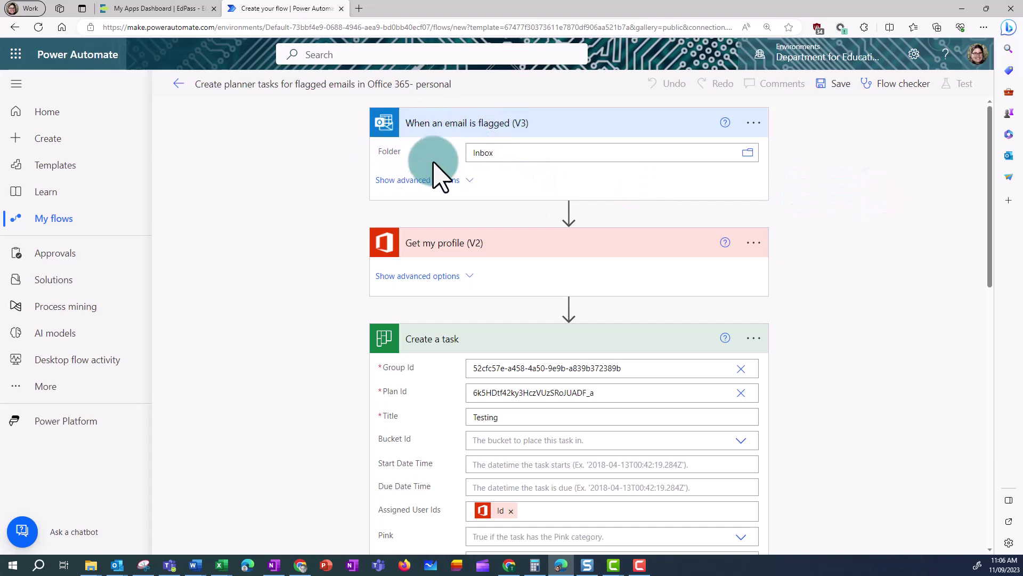
{"action": "left_click", "coordinate": [749, 155]}
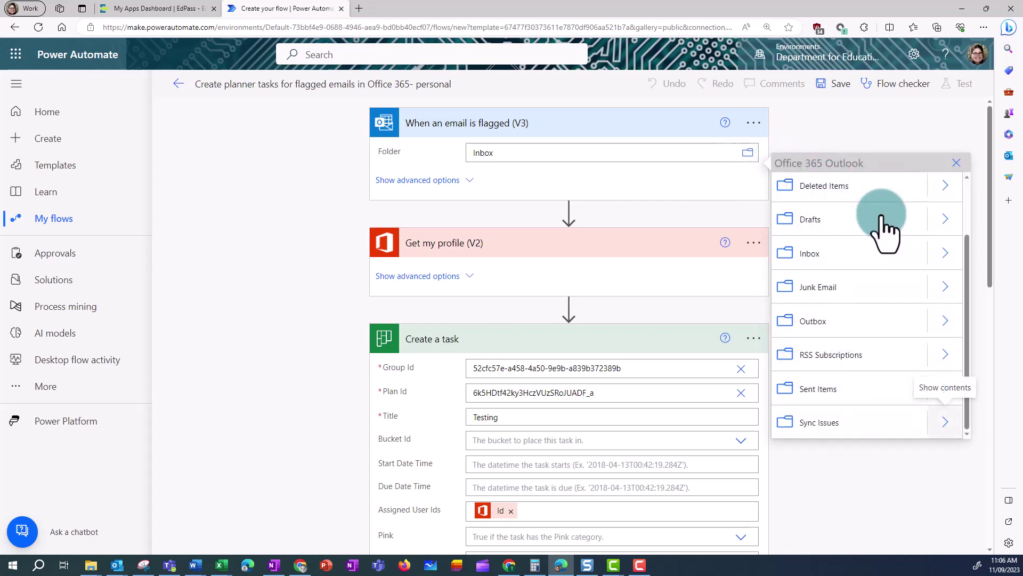
{"action": "left_click", "coordinate": [945, 253]}
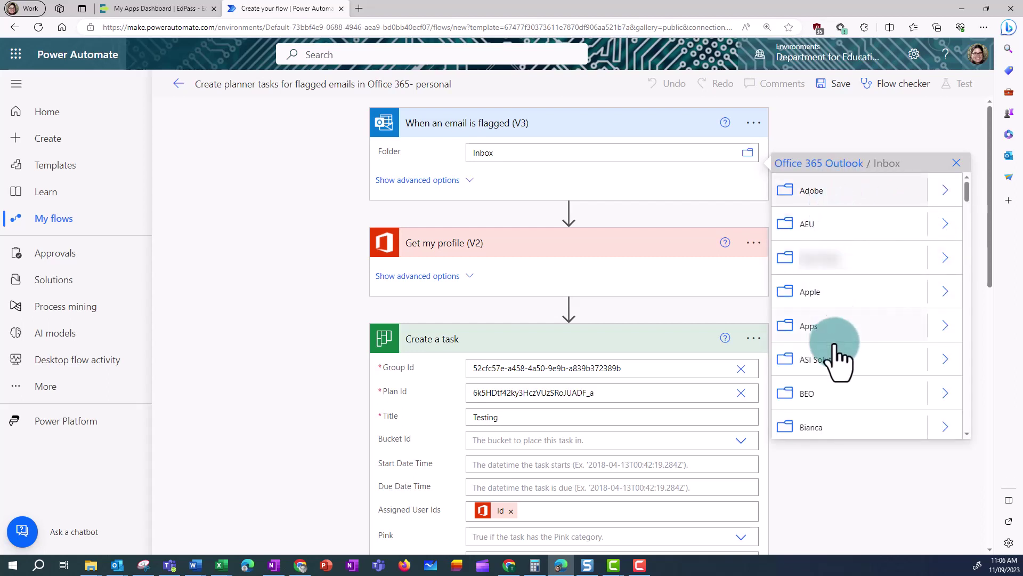
{"action": "left_click", "coordinate": [855, 143]}
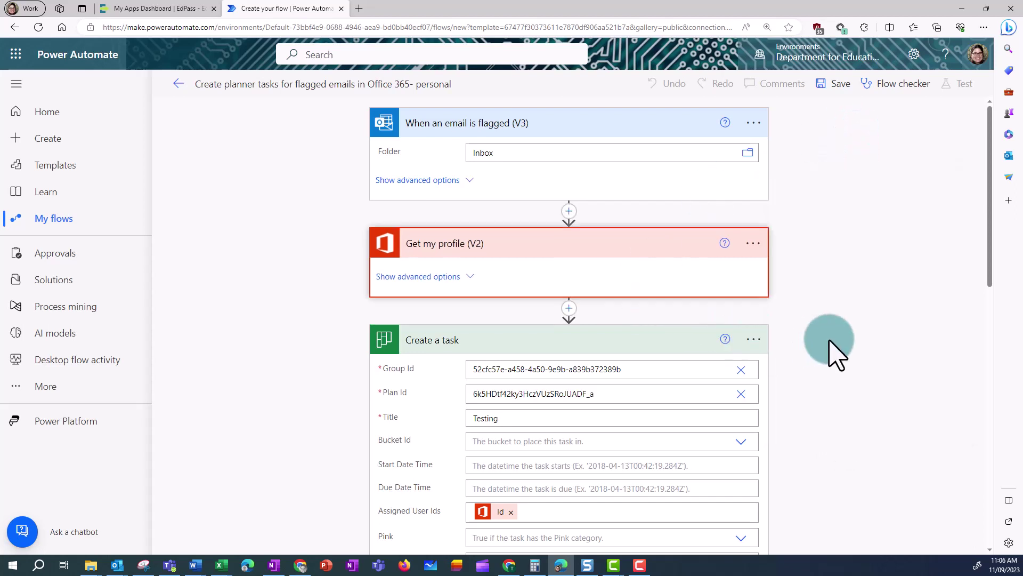
{"action": "scroll", "coordinate": [813, 346], "scroll_direction": "down", "scroll_amount": 2}
{"action": "scroll", "coordinate": [813, 346], "scroll_direction": "down", "scroll_amount": 2}
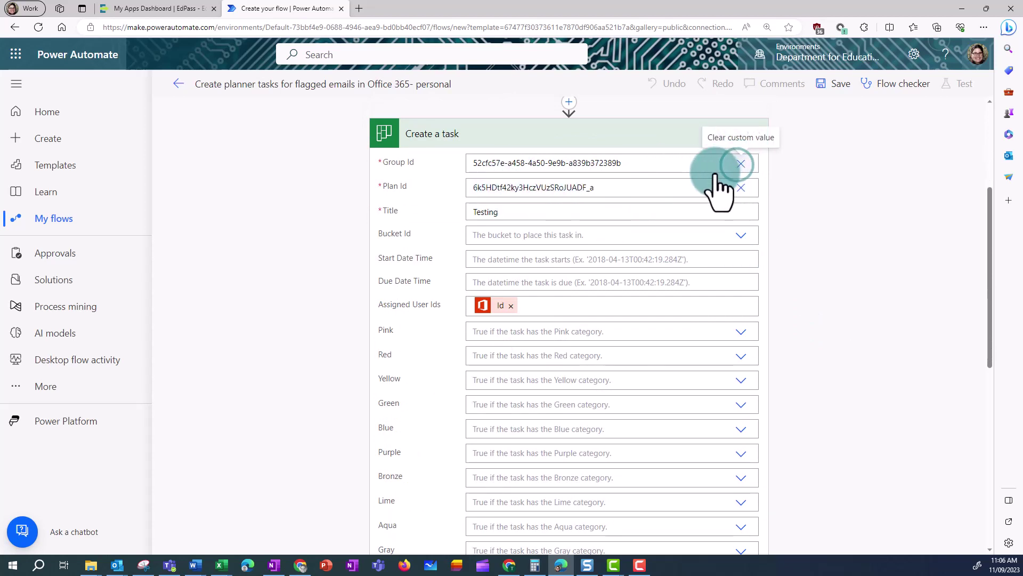
- Clear the template's preset Group Id and Plan Id, then open the Email tasks board in Planner
{"action": "left_click", "coordinate": [737, 164]}
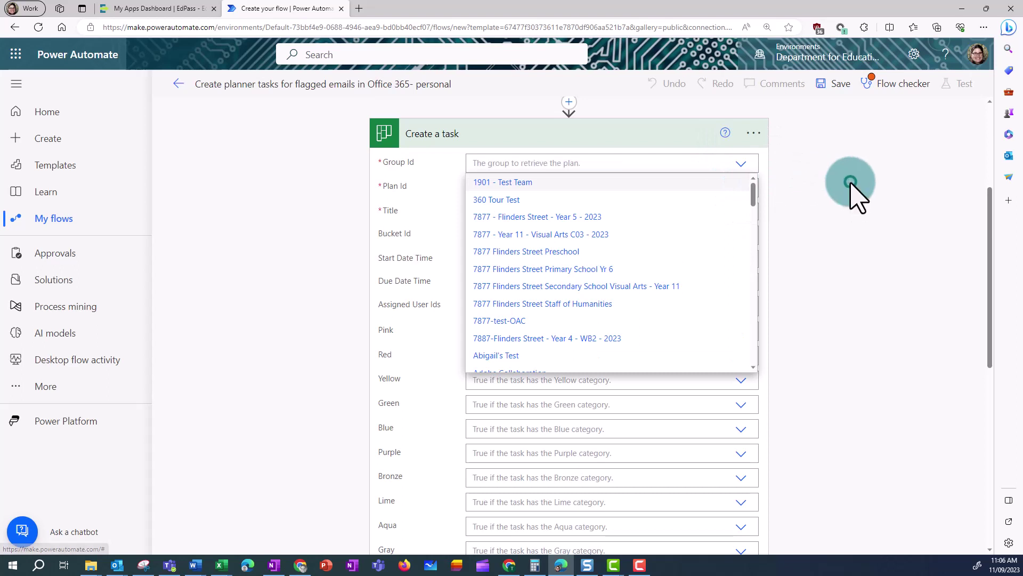
{"action": "left_click", "coordinate": [851, 203]}
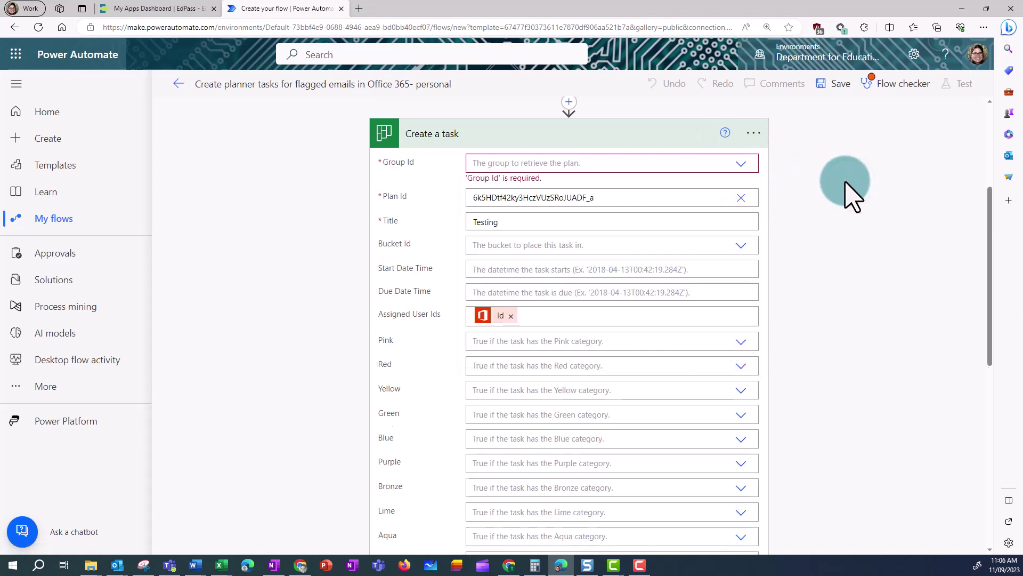
{"action": "left_click", "coordinate": [740, 197]}
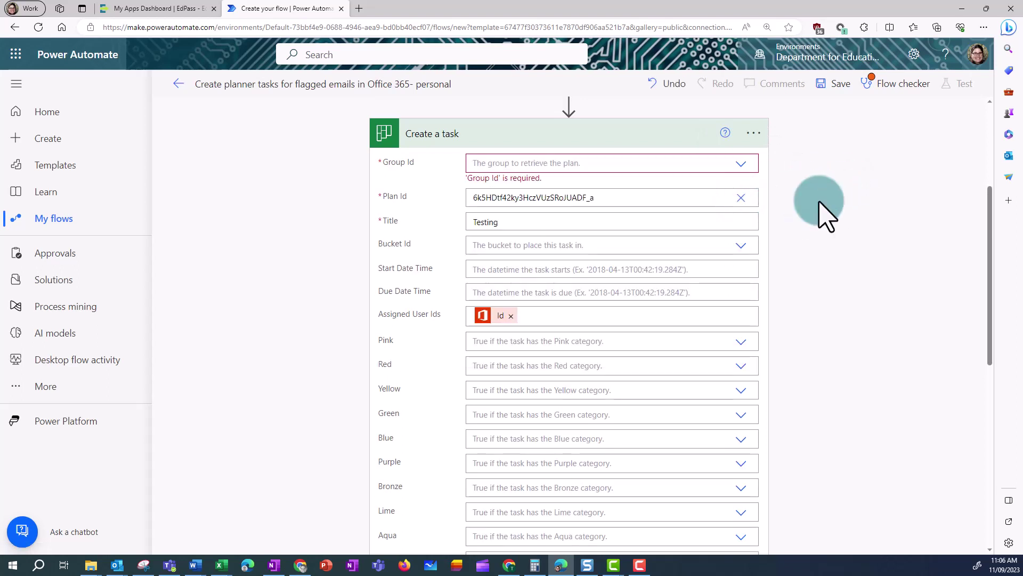
{"action": "left_click", "coordinate": [495, 160]}
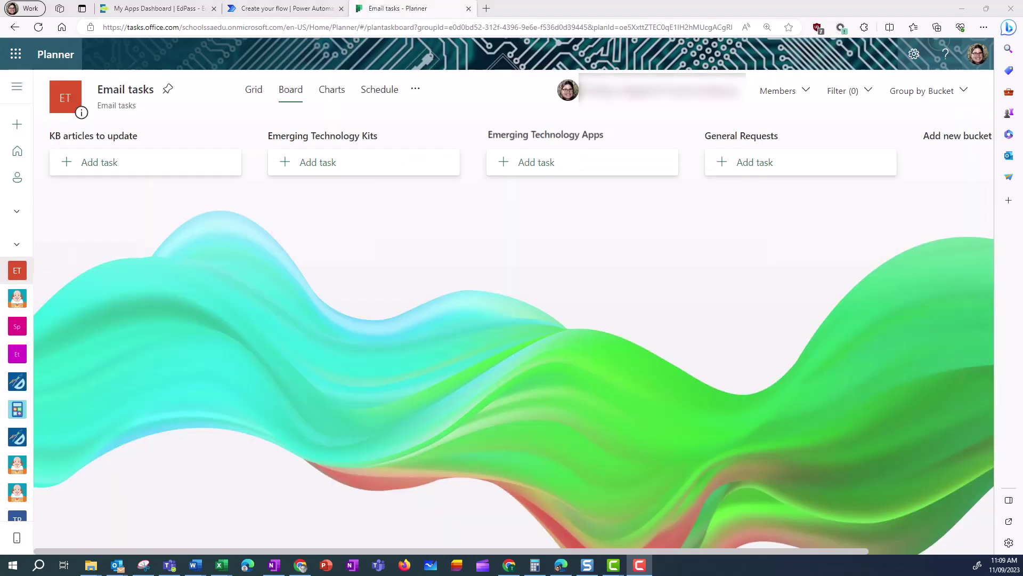
{"action": "left_click", "coordinate": [281, 304]}
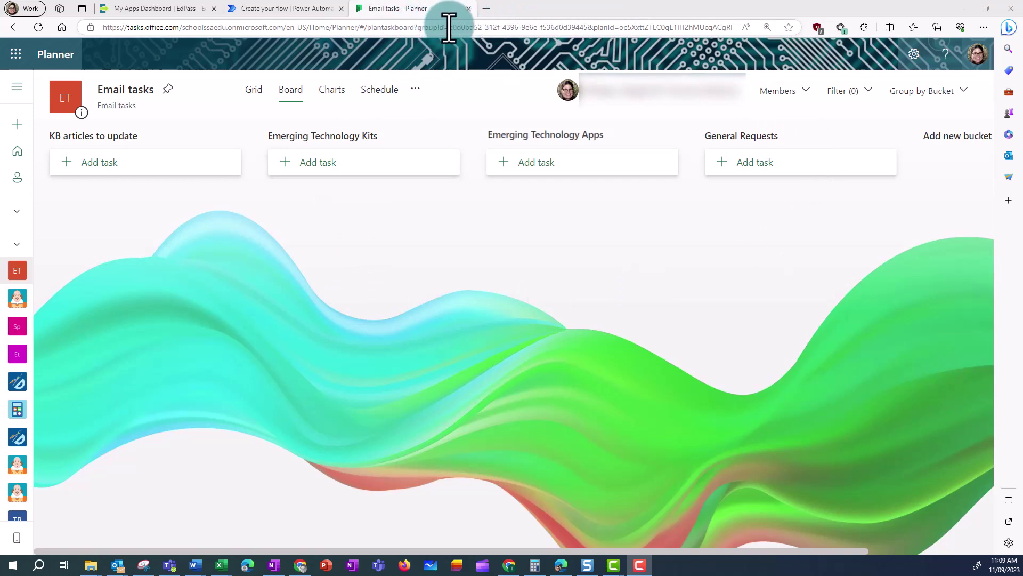
- Select the group ID and then the plan ID in the Email tasks board's web address
{"action": "left_click_drag", "start_coordinate": [450, 27], "coordinate": [588, 27]}
{"action": "key", "text": "ctrl+c"}
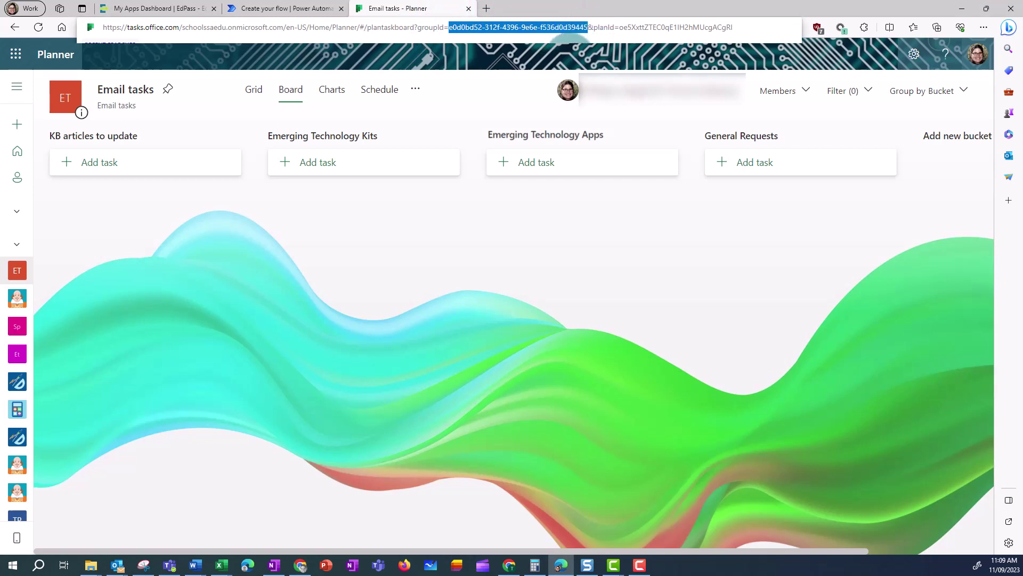
{"action": "left_click", "coordinate": [632, 347]}
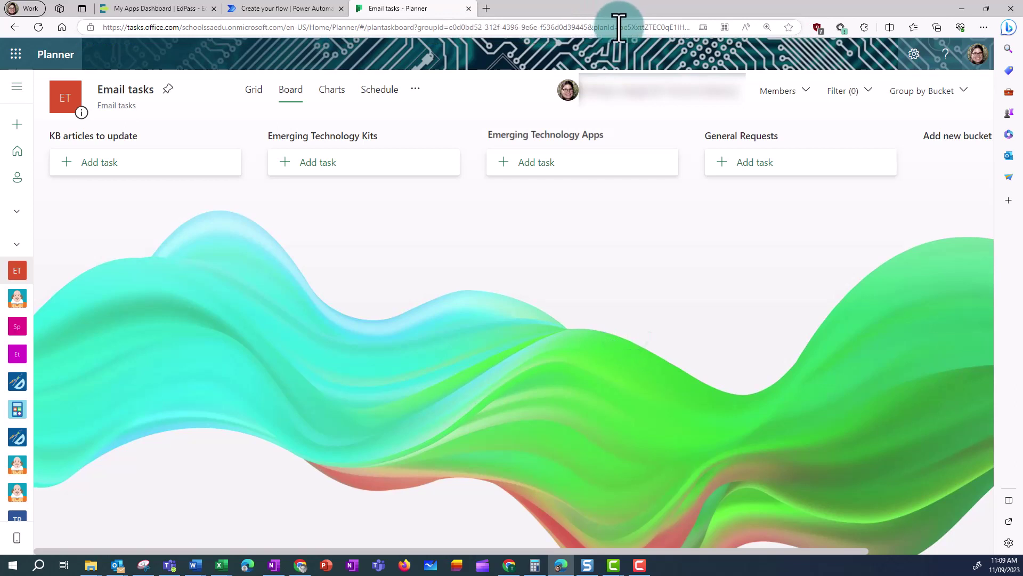
{"action": "left_click_drag", "start_coordinate": [620, 27], "coordinate": [741, 27]}
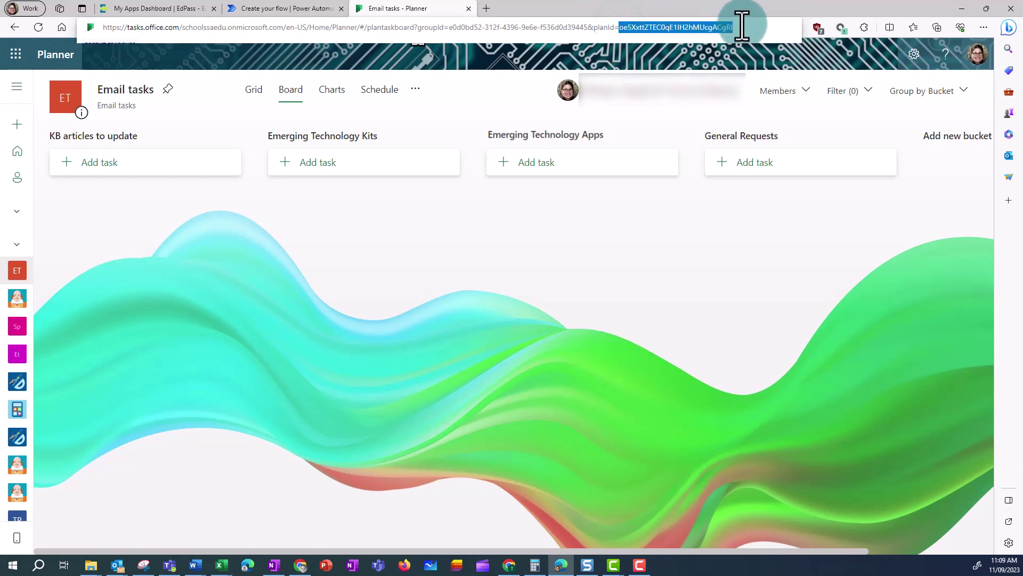
{"action": "left_click", "coordinate": [667, 248]}
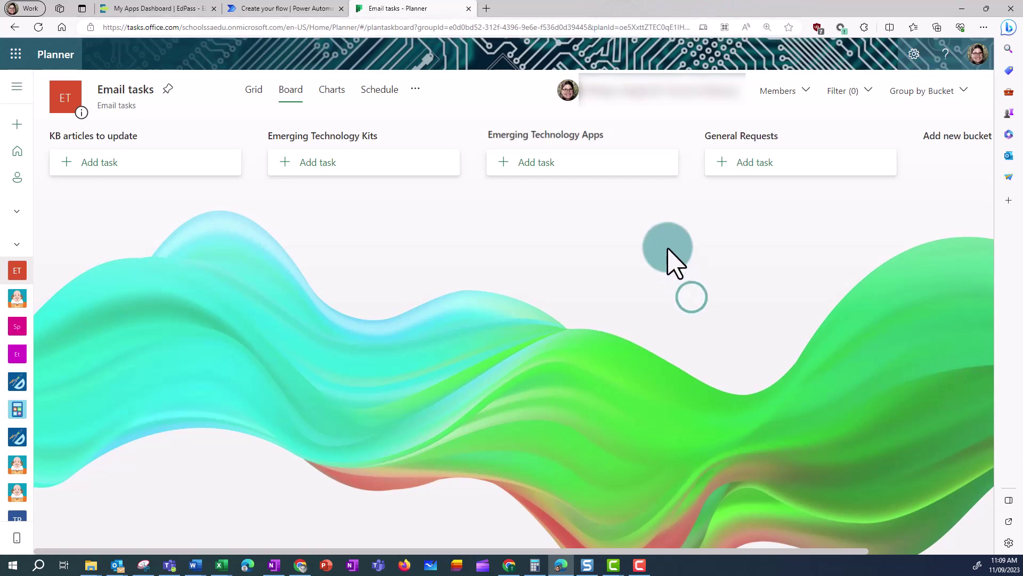
- Back in the flow, paste the Email tasks group ID as a custom Group Id value
{"action": "key", "text": "ctrl+shift+Tab"}
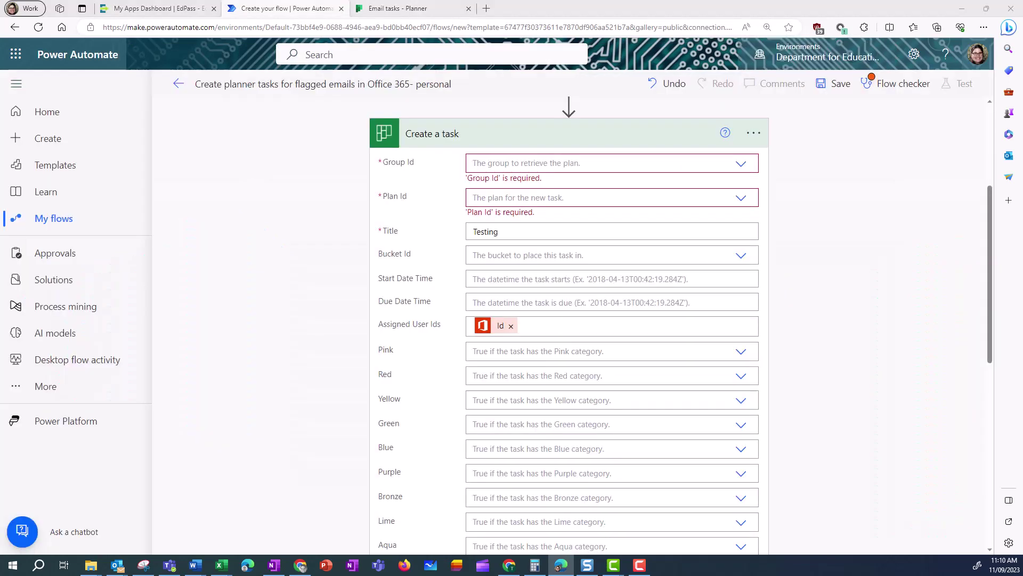
{"action": "left_click", "coordinate": [488, 163]}
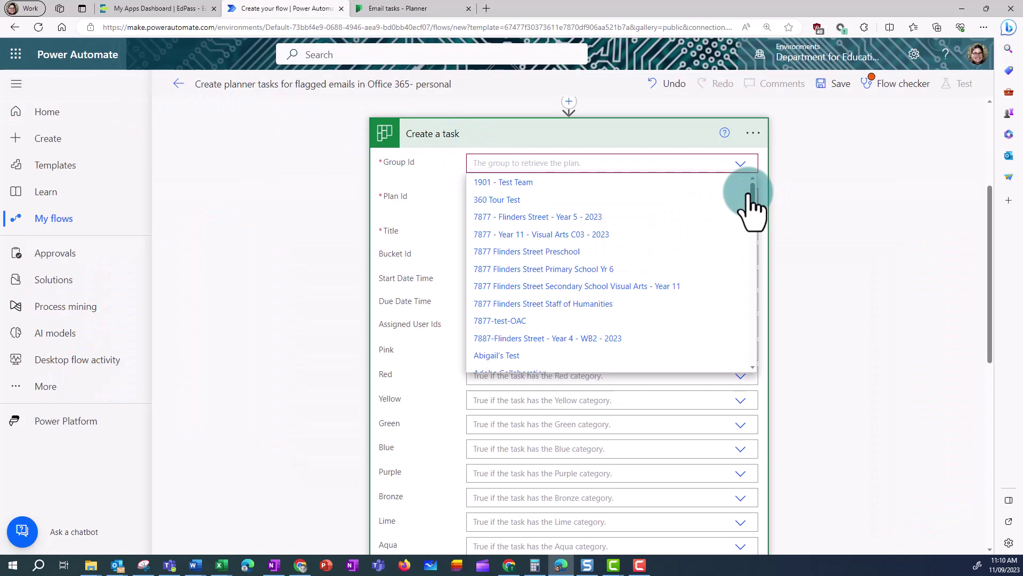
{"action": "left_click_drag", "start_coordinate": [752, 203], "coordinate": [751, 368]}
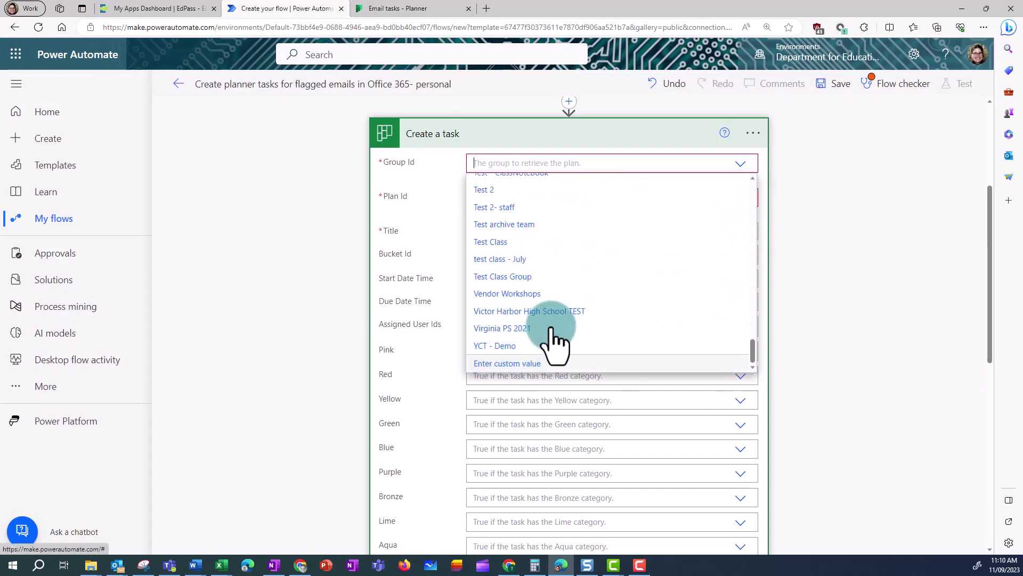
{"action": "left_click", "coordinate": [601, 361]}
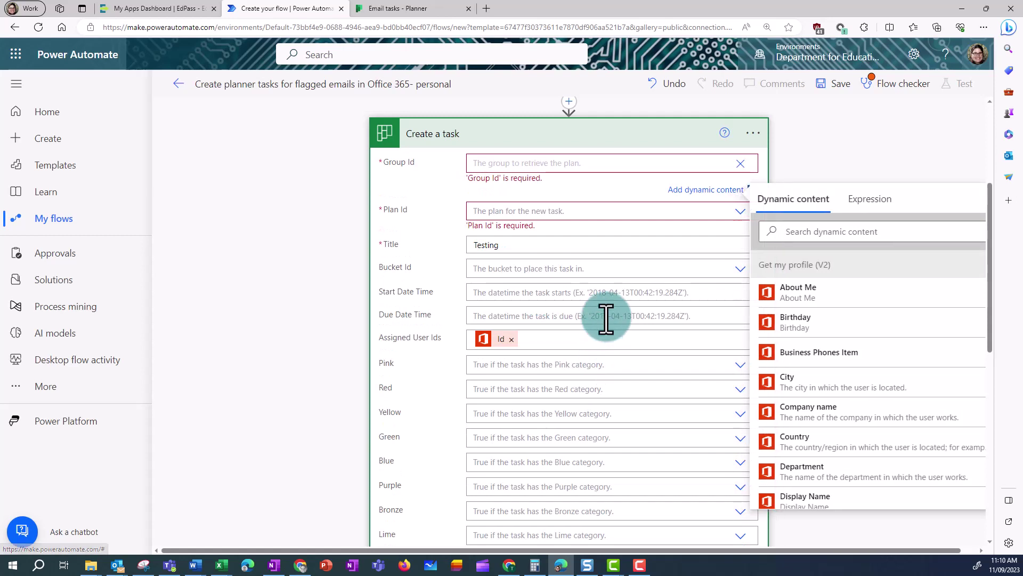
{"action": "left_click", "coordinate": [513, 162]}
{"action": "left_click", "coordinate": [501, 255]}
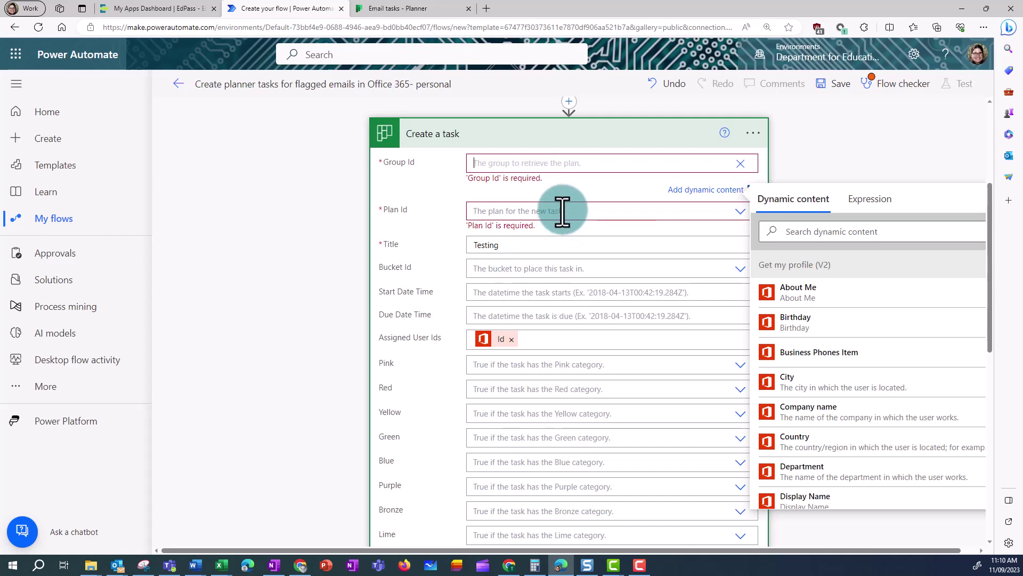
{"action": "key", "text": "ctrl+v"}
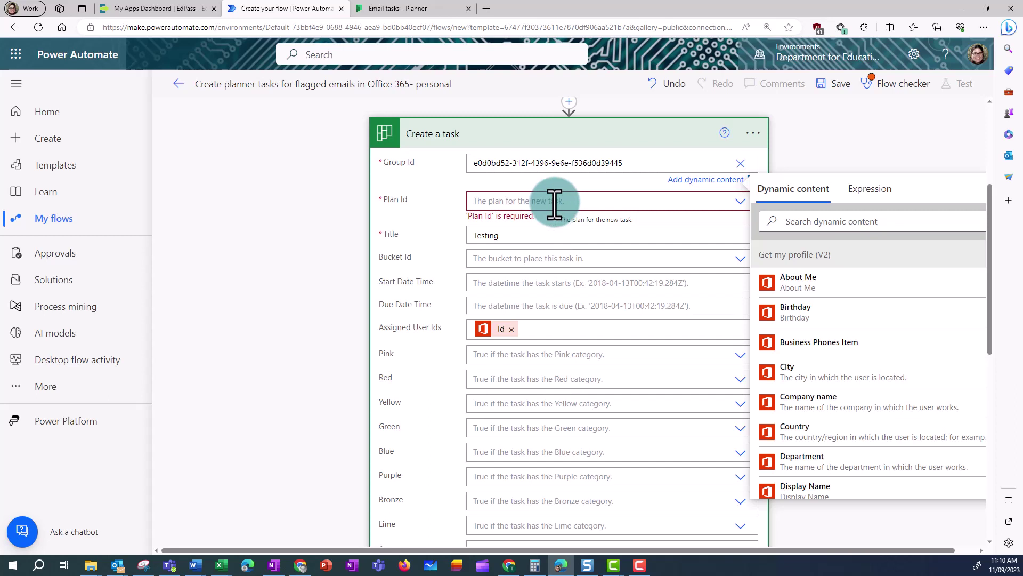
{"action": "left_click", "coordinate": [739, 207]}
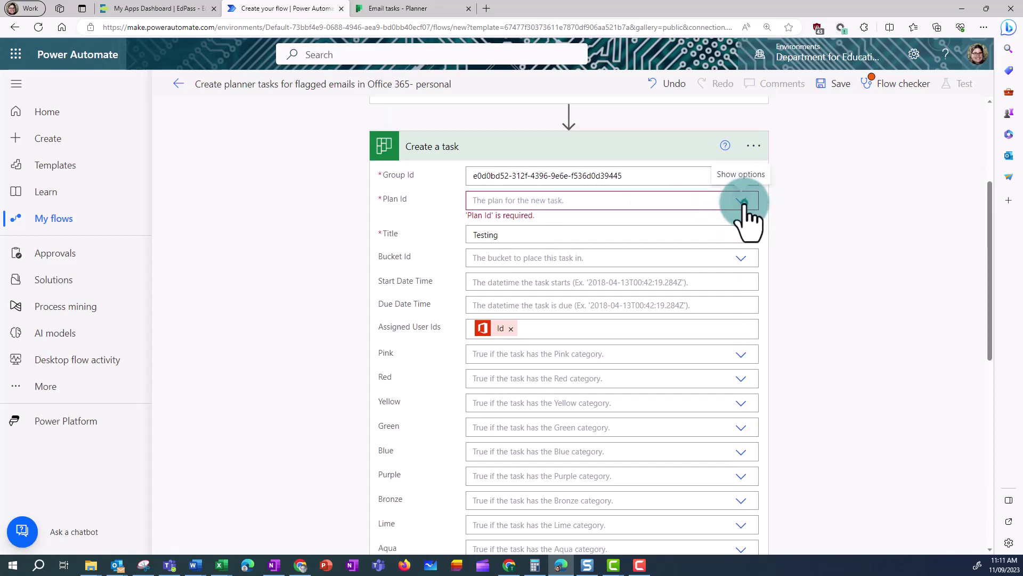
{"action": "left_click", "coordinate": [495, 219]}
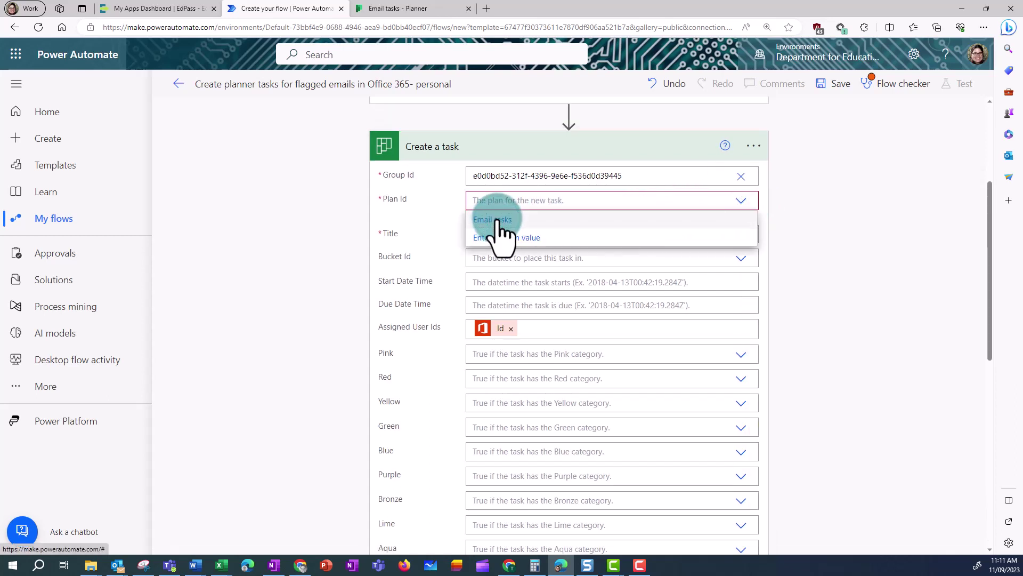
- Choose the Email tasks plan and replace the 'Testing' title with the email's Subject
{"action": "left_click", "coordinate": [845, 237]}
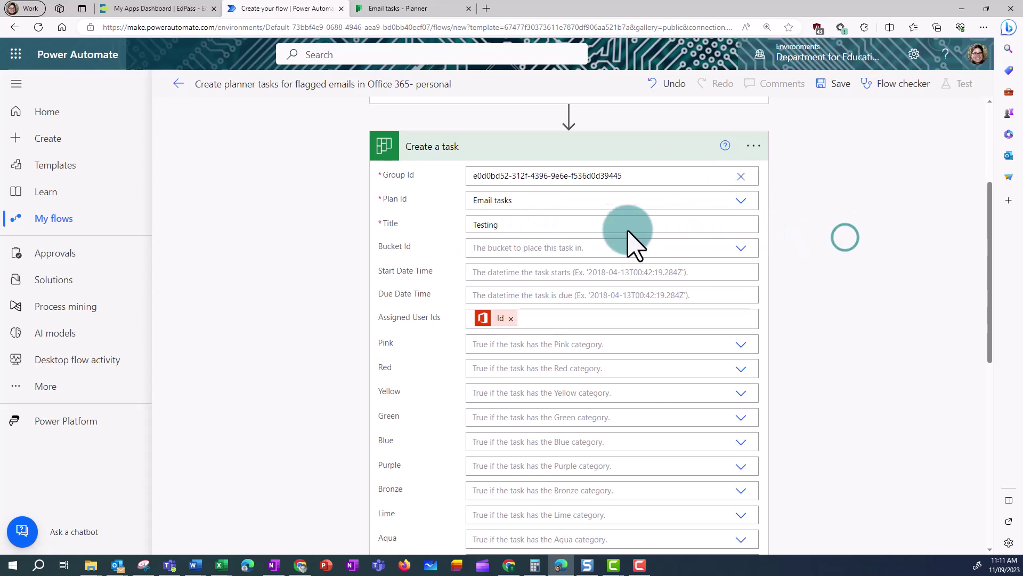
{"action": "left_click_drag", "start_coordinate": [468, 223], "coordinate": [536, 226]}
{"action": "key", "text": "BackSpace"}
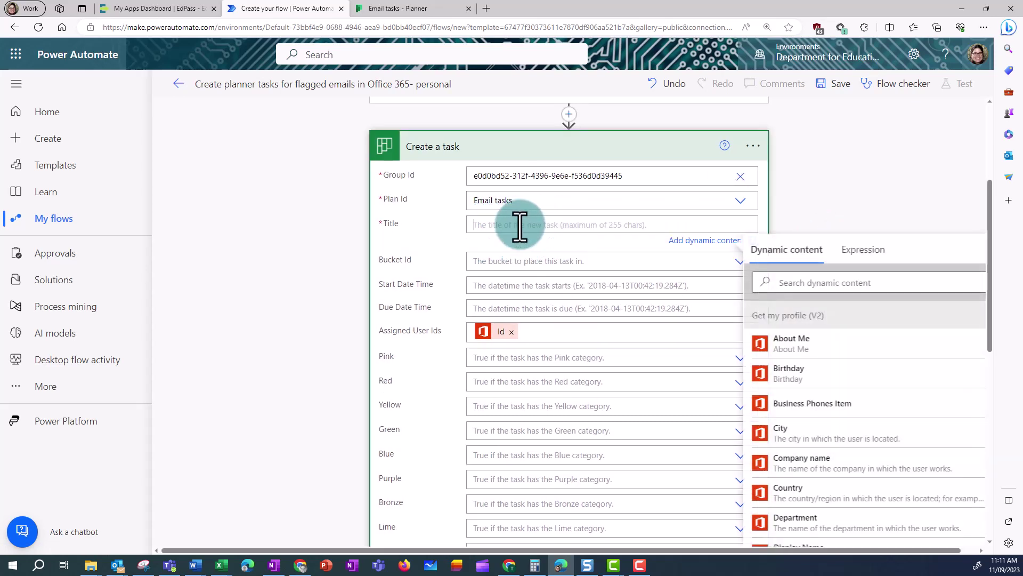
{"action": "left_click_drag", "start_coordinate": [991, 305], "coordinate": [991, 377]}
{"action": "scroll", "coordinate": [866, 277], "scroll_direction": "down", "scroll_amount": 10}
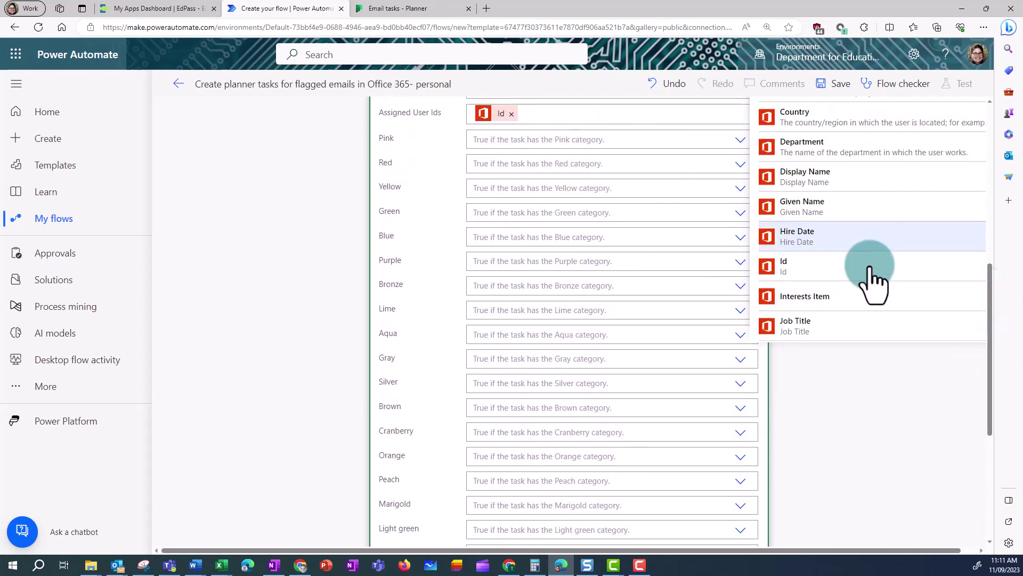
{"action": "scroll", "coordinate": [864, 280], "scroll_direction": "down", "scroll_amount": 6}
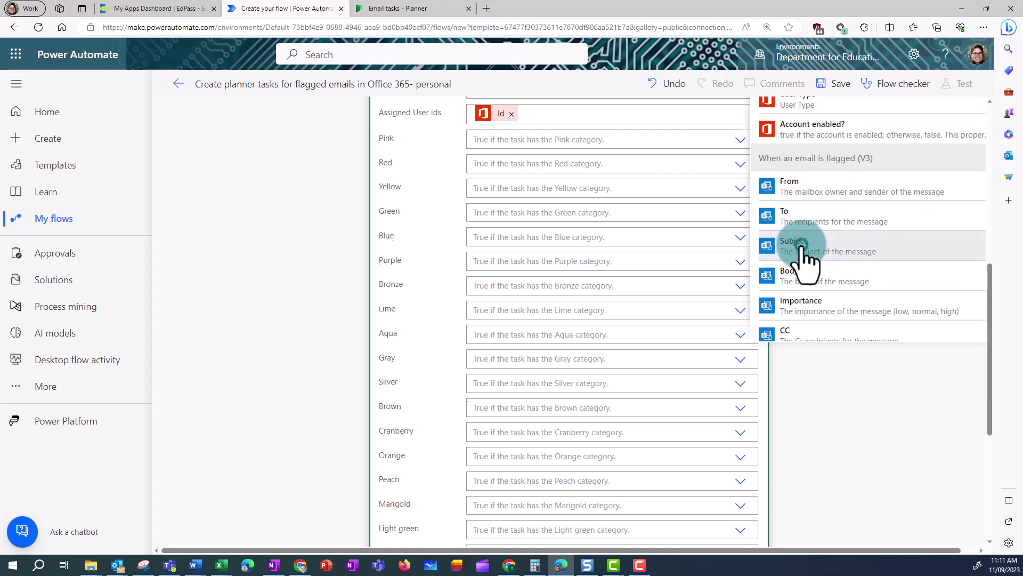
{"action": "left_click", "coordinate": [800, 246]}
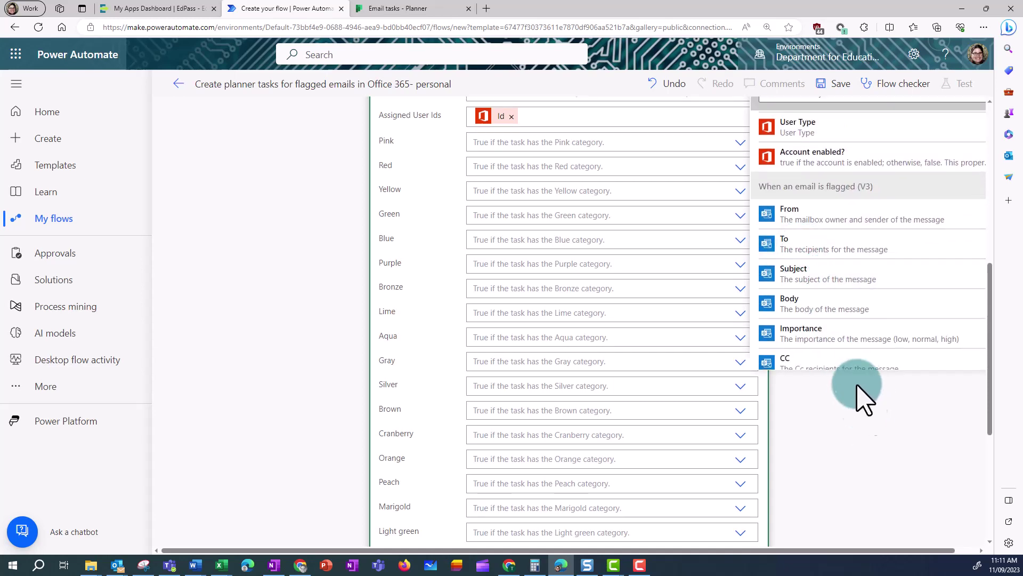
{"action": "scroll", "coordinate": [853, 422], "scroll_direction": "up", "scroll_amount": 4}
{"action": "left_click", "coordinate": [839, 352]}
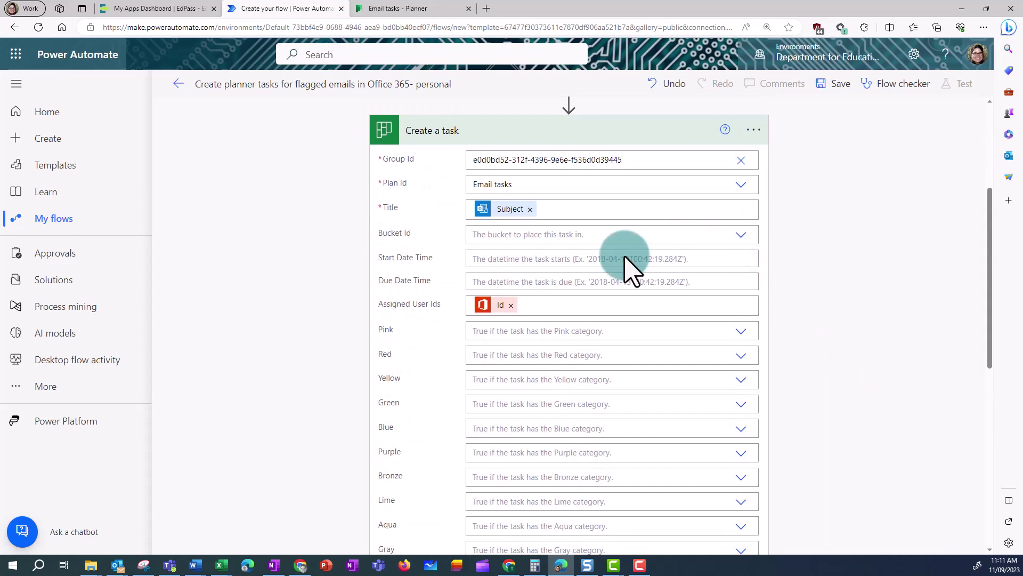
- Place the task in the General Requests bucket, starting at the email's Received Time
{"action": "left_click", "coordinate": [740, 235]}
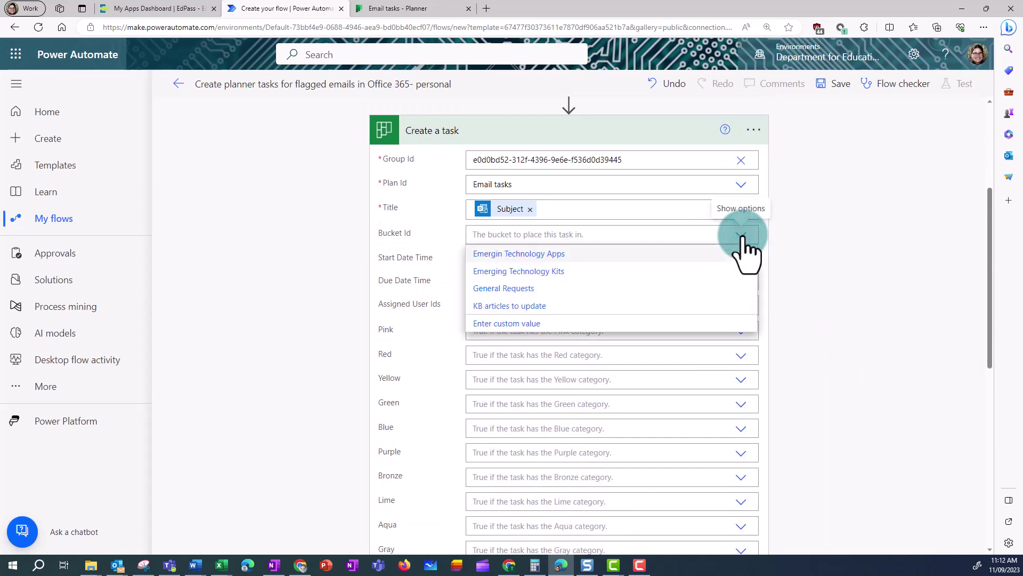
{"action": "left_click", "coordinate": [515, 290]}
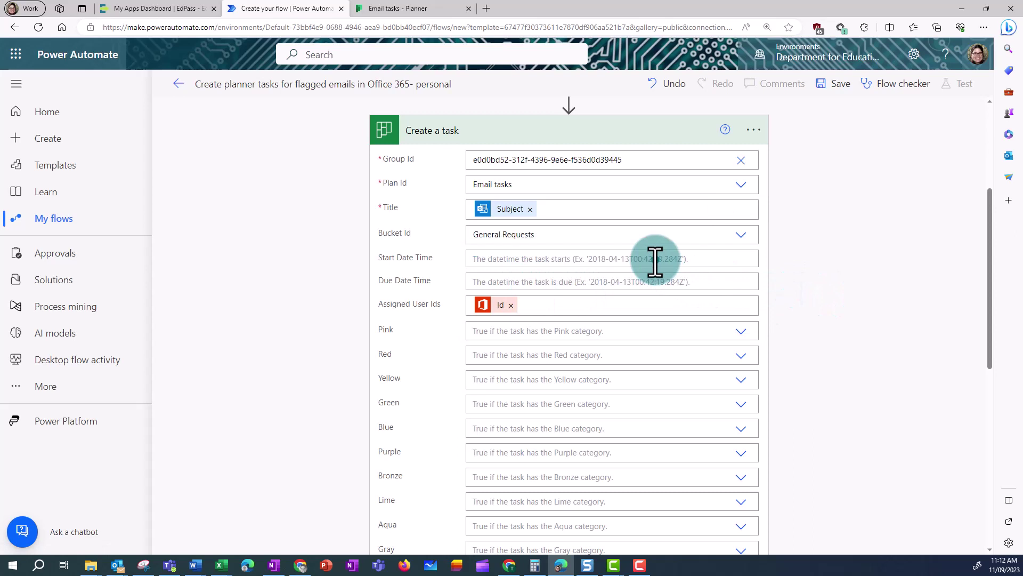
{"action": "left_click", "coordinate": [787, 296]}
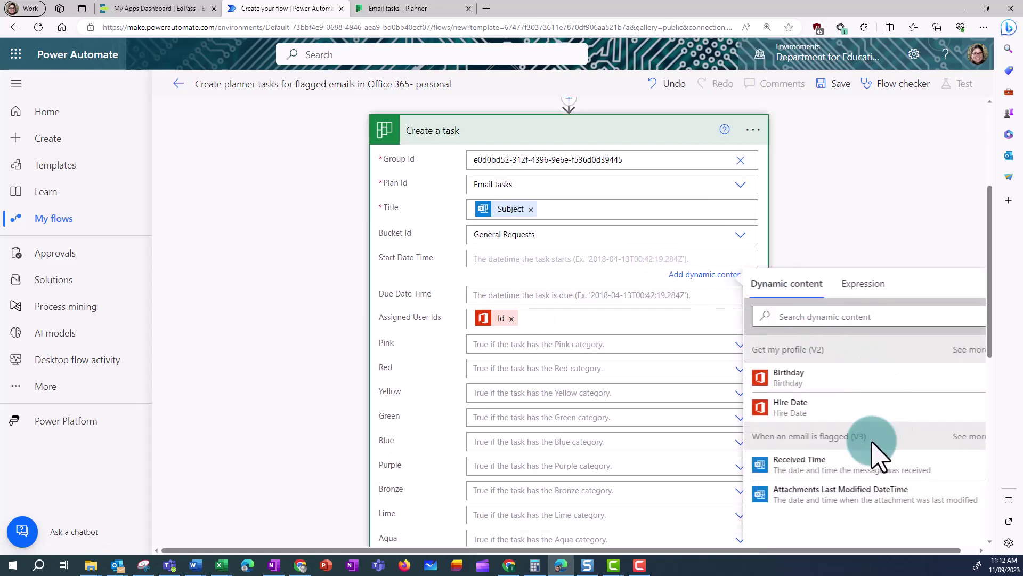
{"action": "left_click", "coordinate": [824, 464]}
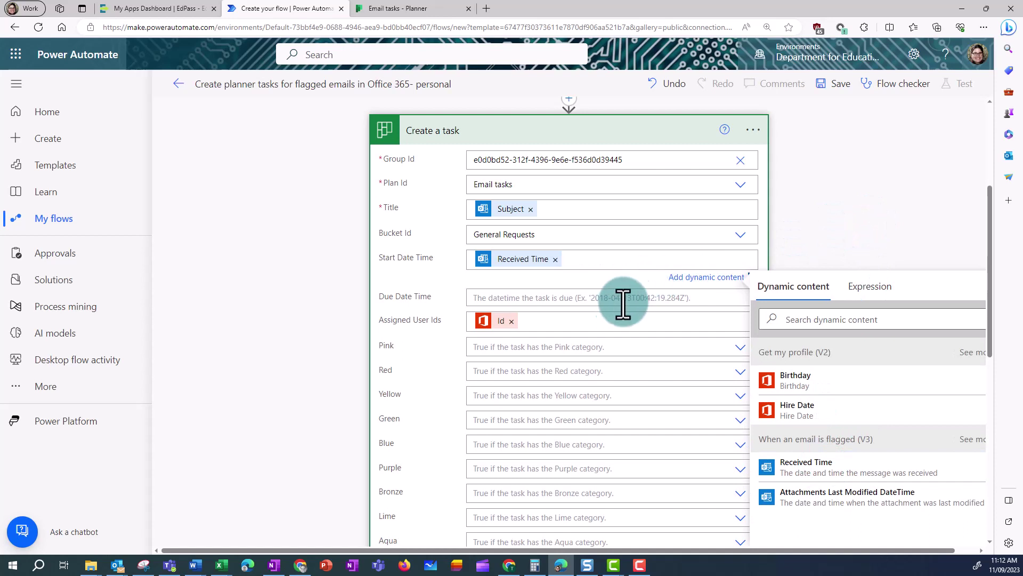
{"action": "left_click", "coordinate": [864, 236]}
{"action": "left_click", "coordinate": [843, 237]}
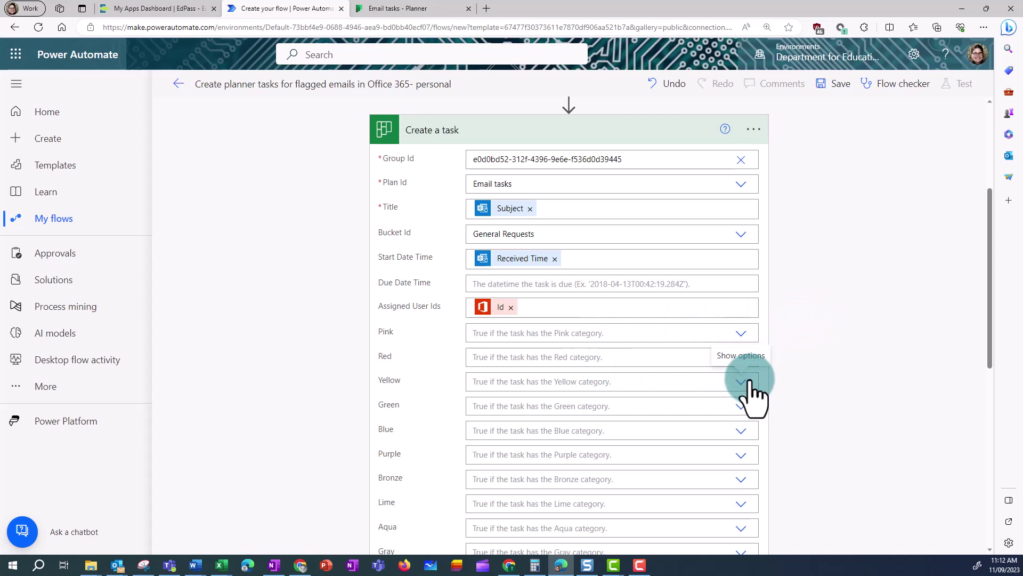
- Set the task's Blue category to Yes and save the flow
{"action": "left_click", "coordinate": [741, 431]}
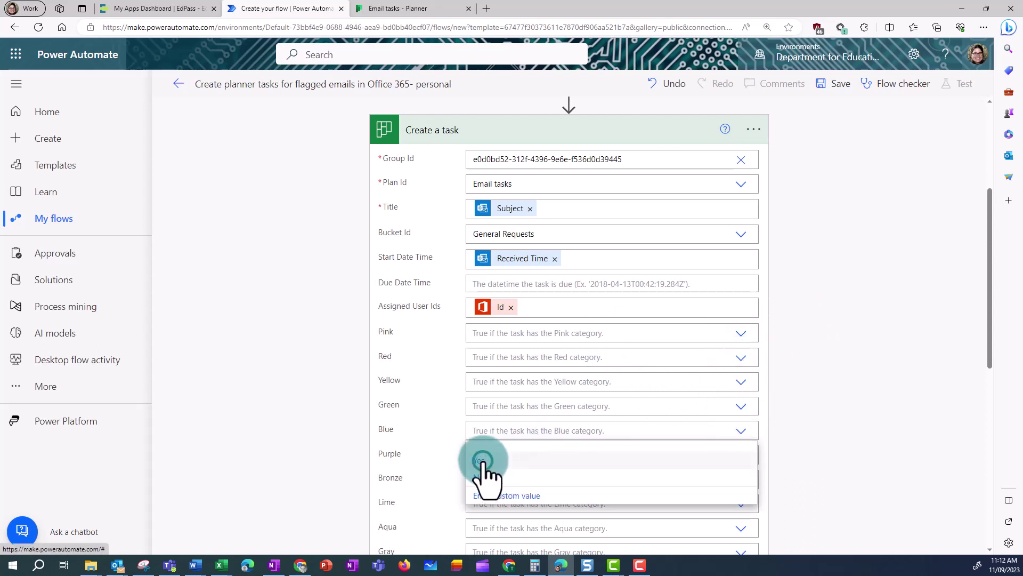
{"action": "left_click", "coordinate": [640, 459]}
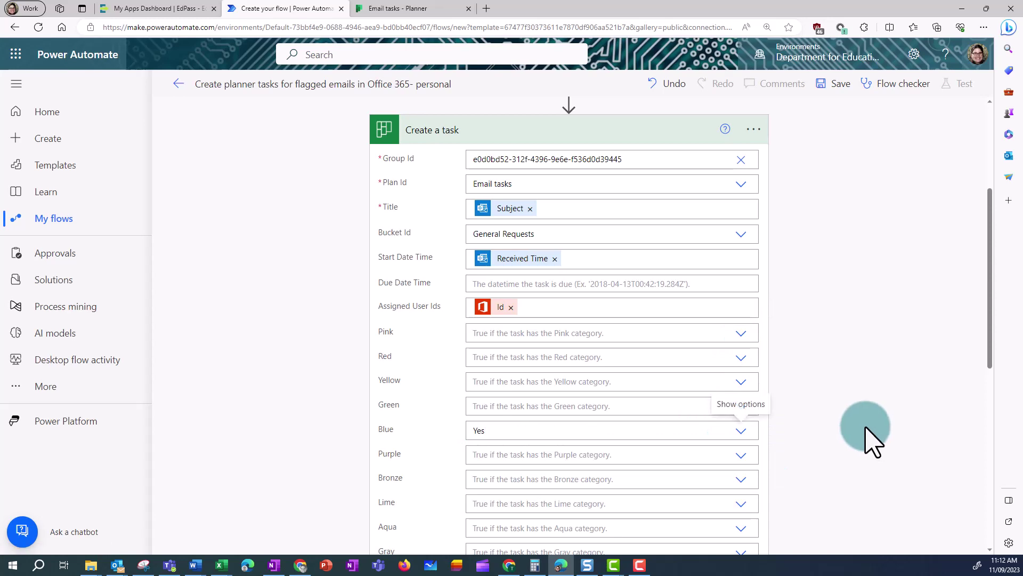
{"action": "scroll", "coordinate": [865, 427], "scroll_direction": "down", "scroll_amount": 8}
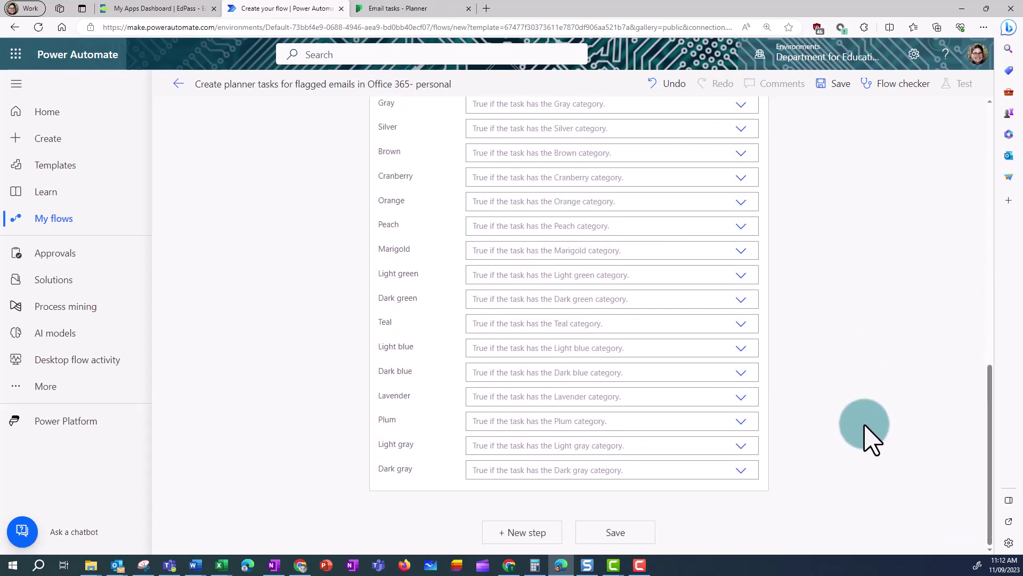
{"action": "left_click", "coordinate": [620, 533]}
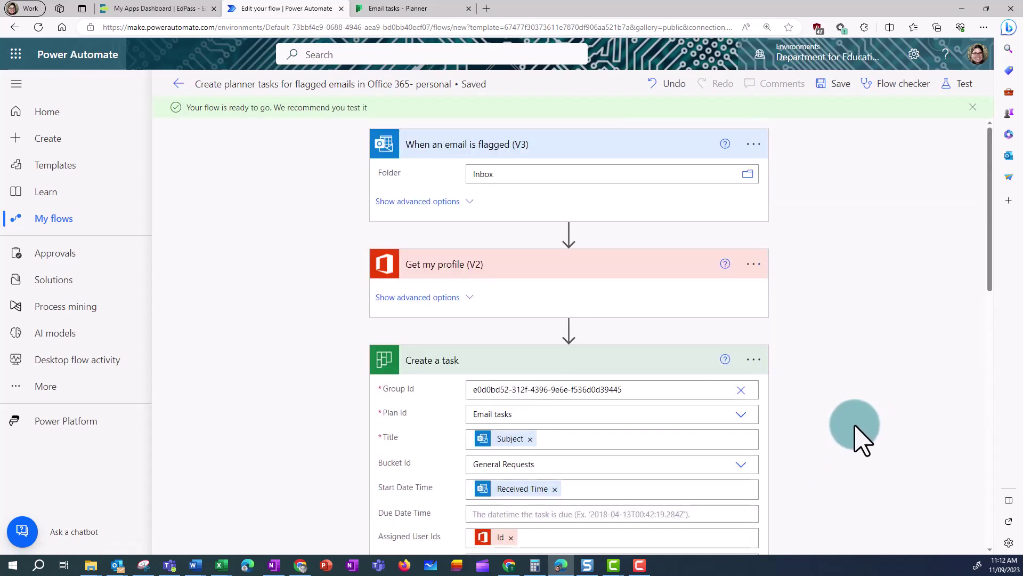
- Start a manual test run of the flow so the trigger, profile and task steps all succeed
{"action": "left_click", "coordinate": [963, 88]}
{"action": "left_click", "coordinate": [786, 117]}
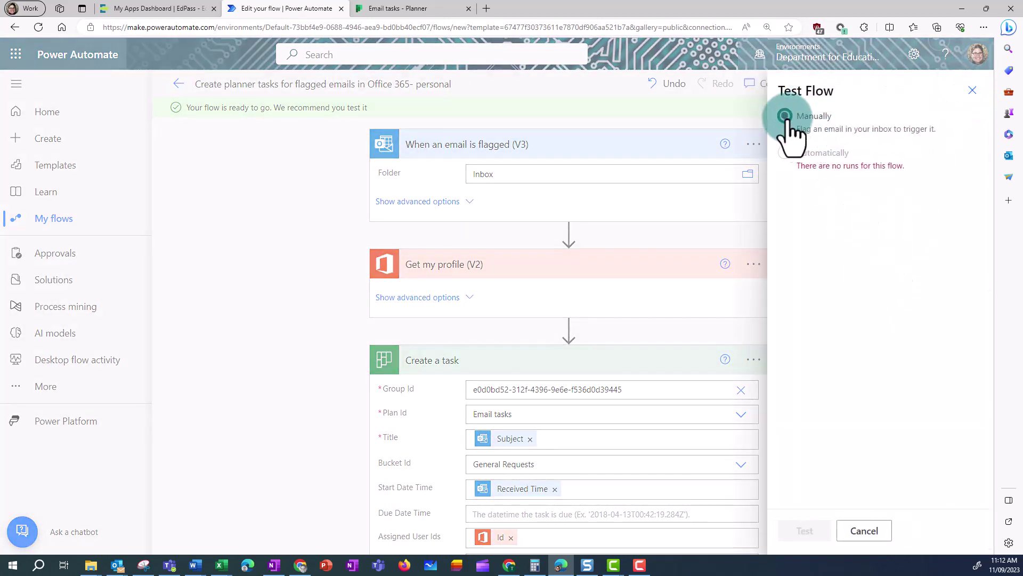
{"action": "left_click", "coordinate": [810, 530]}
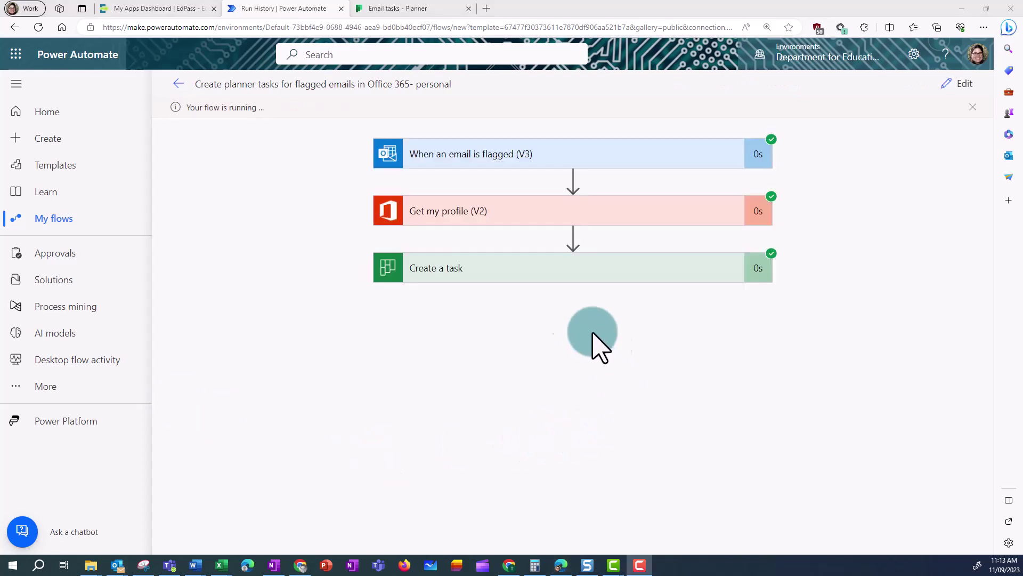
- Review the run's Create a task details: title 'Re article expiry', bucket General Requests, Blue set to Yes
{"action": "left_click", "coordinate": [544, 211]}
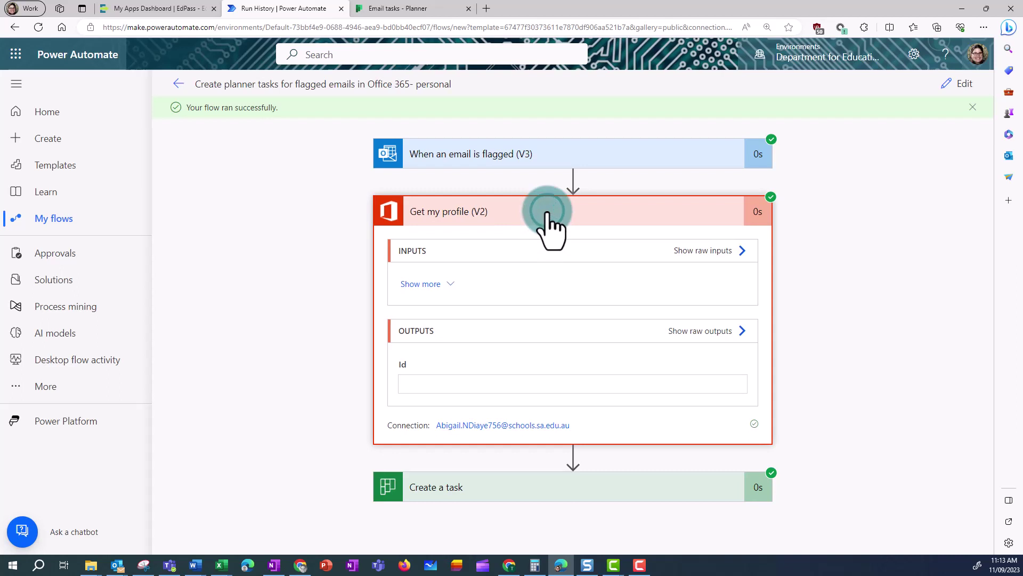
{"action": "left_click", "coordinate": [547, 213]}
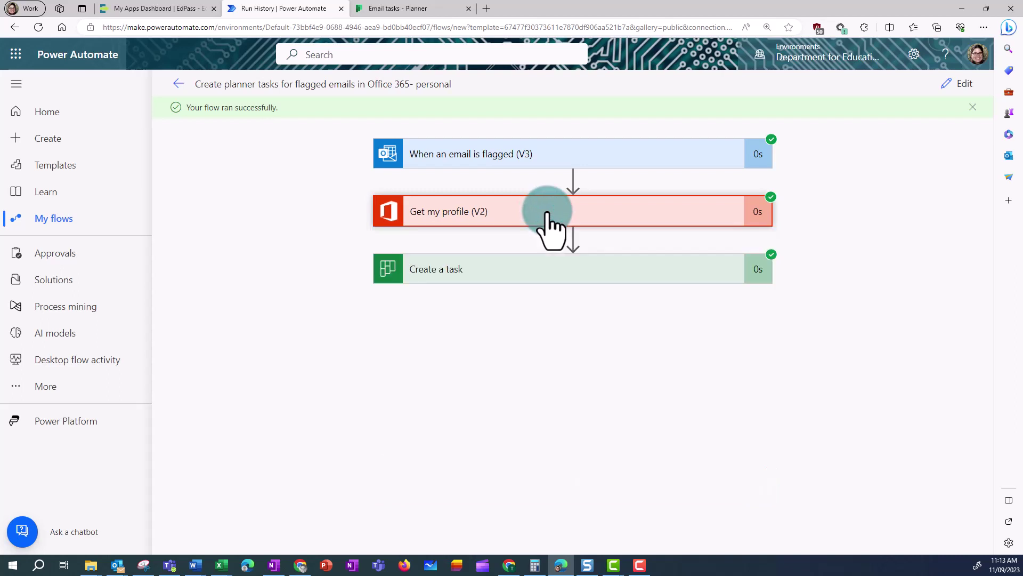
{"action": "left_click", "coordinate": [534, 268]}
{"action": "scroll", "coordinate": [661, 354], "scroll_direction": "down", "scroll_amount": 3}
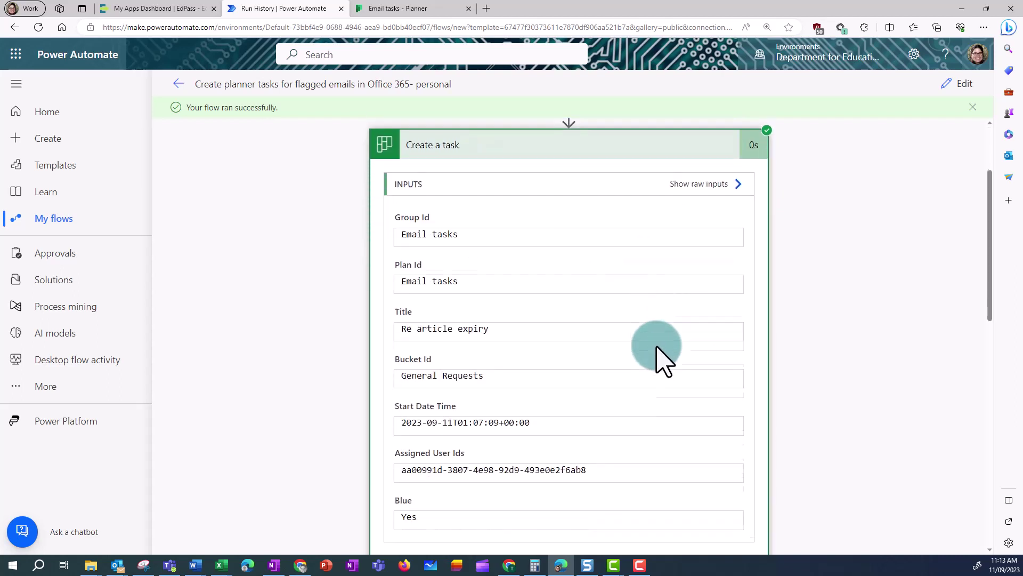
{"action": "scroll", "coordinate": [651, 376], "scroll_direction": "down", "scroll_amount": 4}
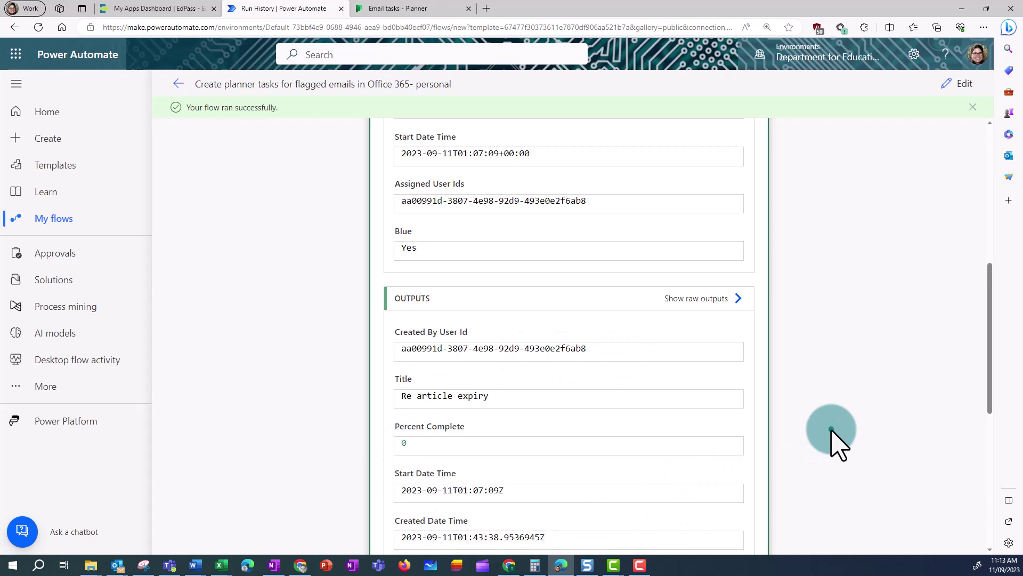
{"action": "scroll", "coordinate": [788, 344], "scroll_direction": "up", "scroll_amount": 8}
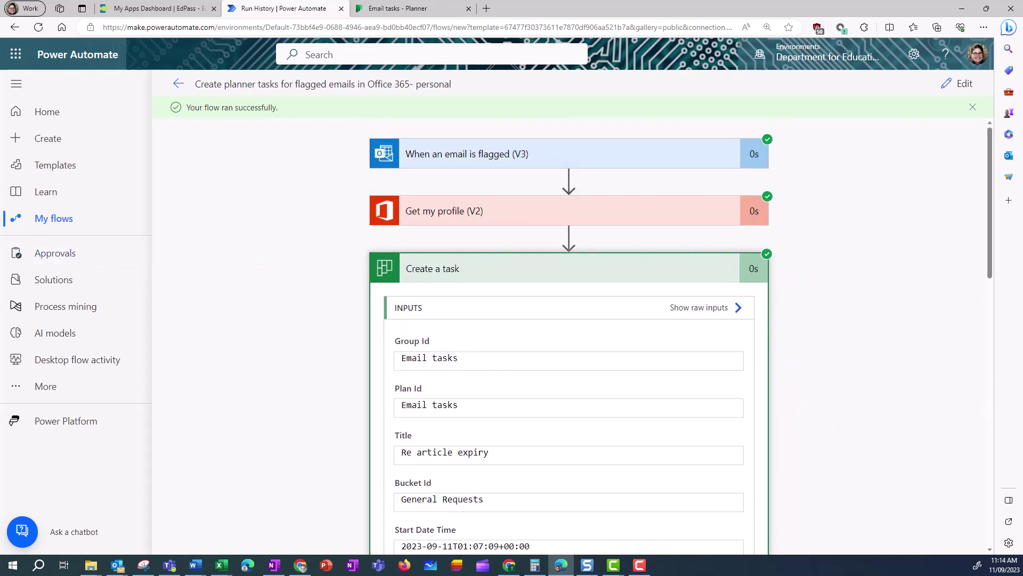
- On the Email tasks Planner board, confirm the Blue label and open the 'Re article expiry' task details
{"action": "key", "text": "ctrl+Tab"}
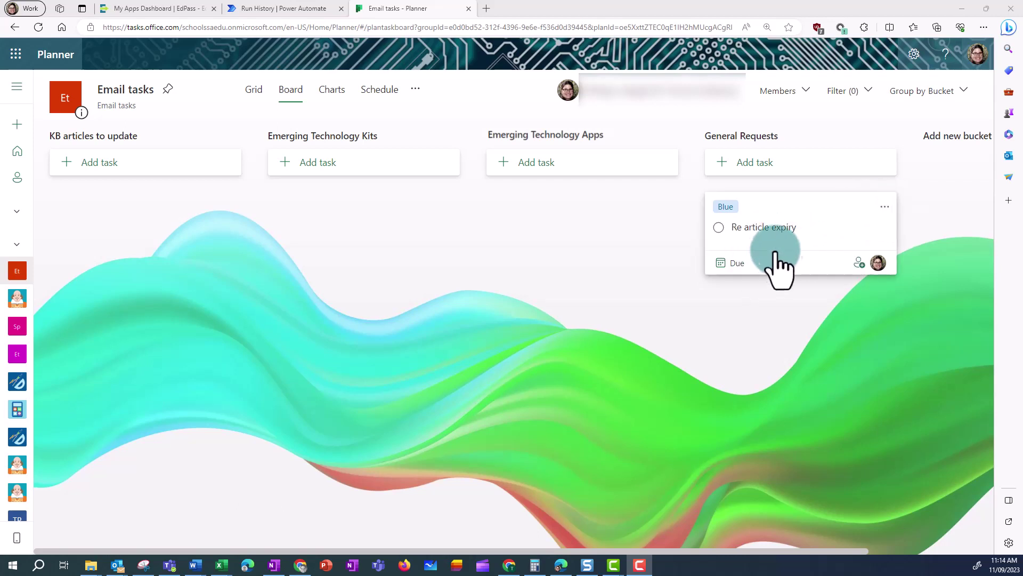
{"action": "left_click", "coordinate": [885, 207]}
{"action": "mouse_move", "coordinate": [852, 226]}
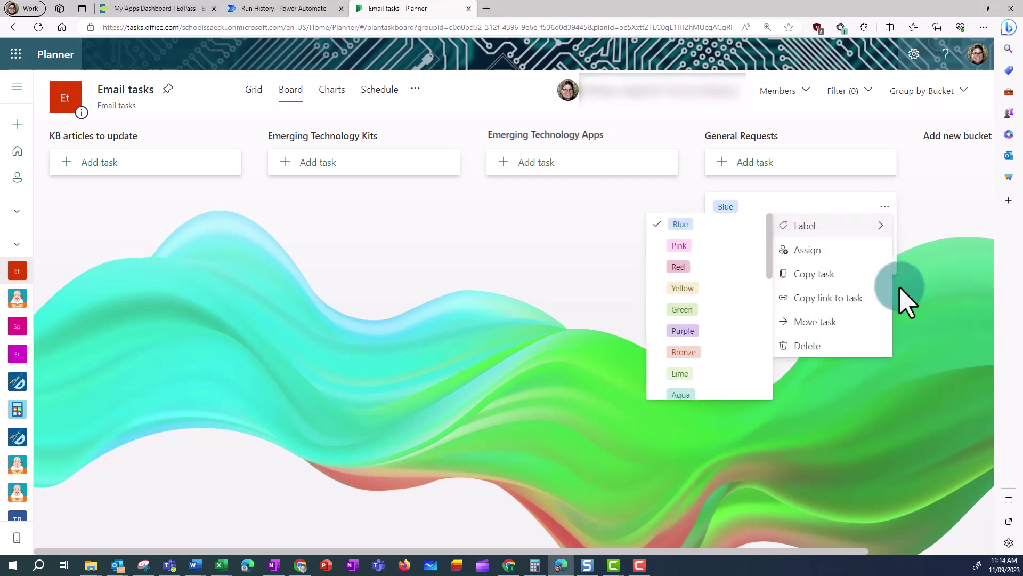
{"action": "left_click", "coordinate": [933, 298]}
{"action": "left_click", "coordinate": [775, 243]}
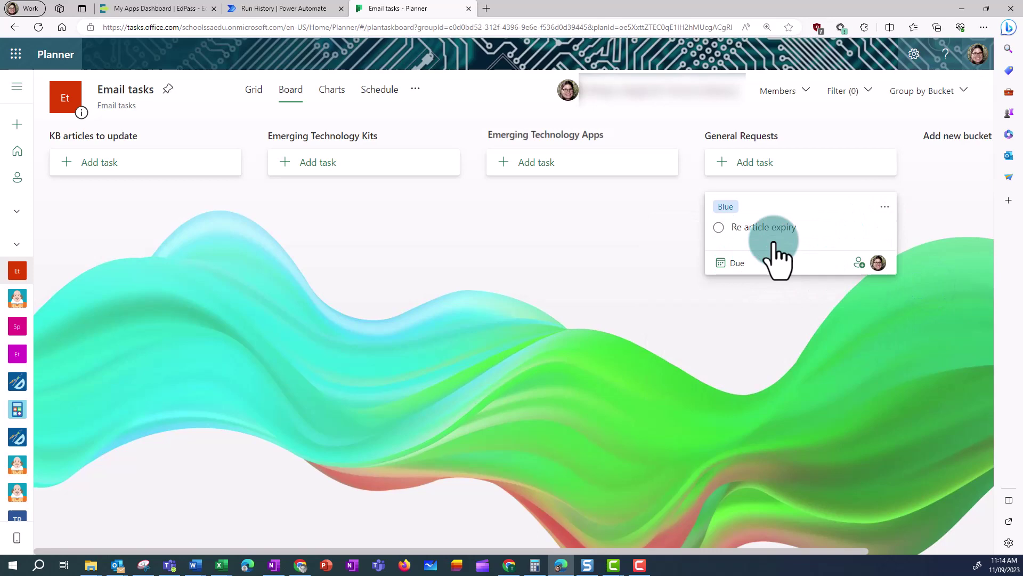
{"action": "left_click", "coordinate": [836, 267]}
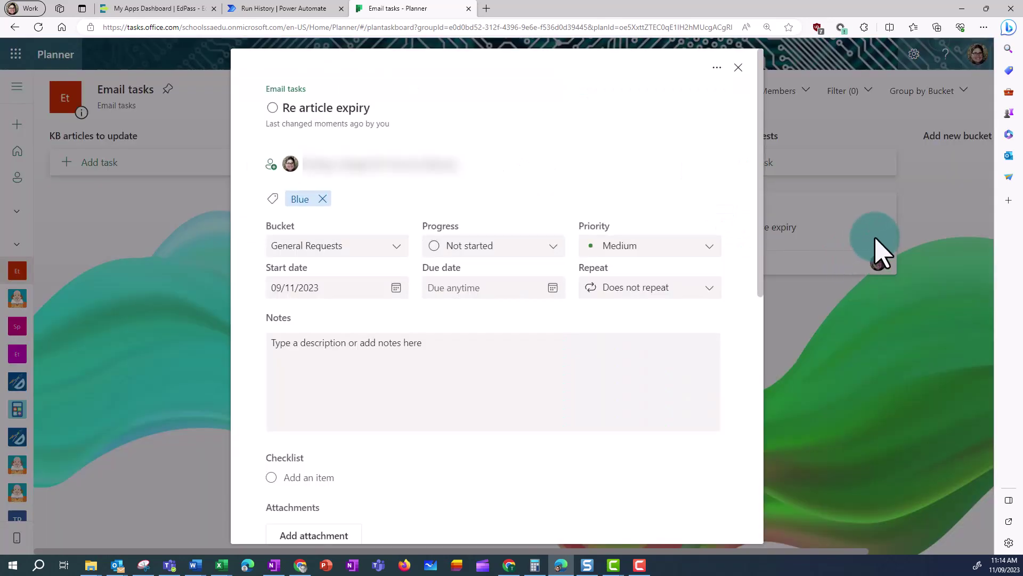